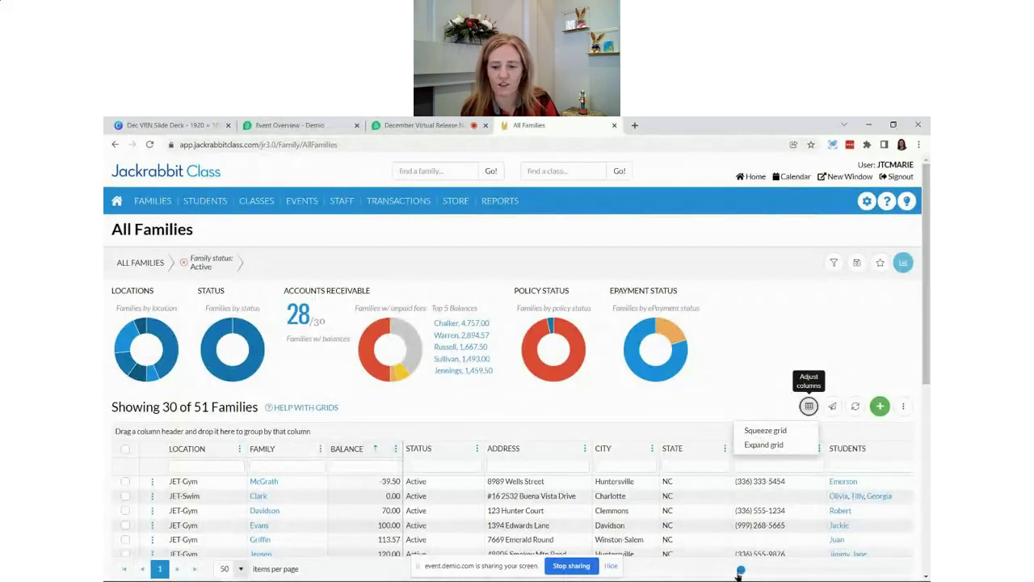
# Try the fit-to-screen and Expand grid column options on the All Families grid.
pyautogui.moveTo(741, 569)
pyautogui.mouseDown()
pyautogui.moveTo(913, 573)
pyautogui.moveTo(741, 570)
pyautogui.mouseUp()
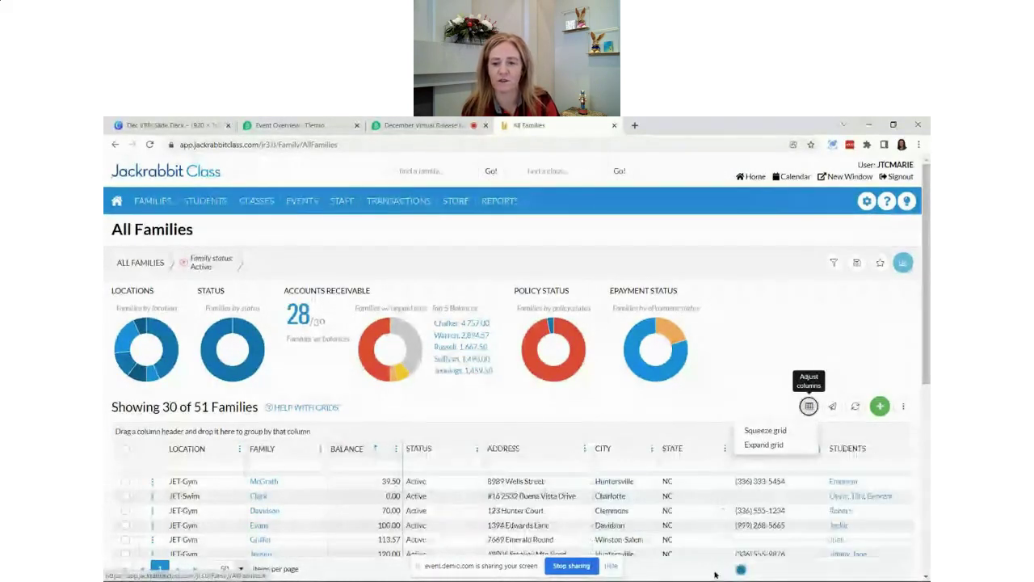
pyautogui.click(809, 405)
pyautogui.click(768, 432)
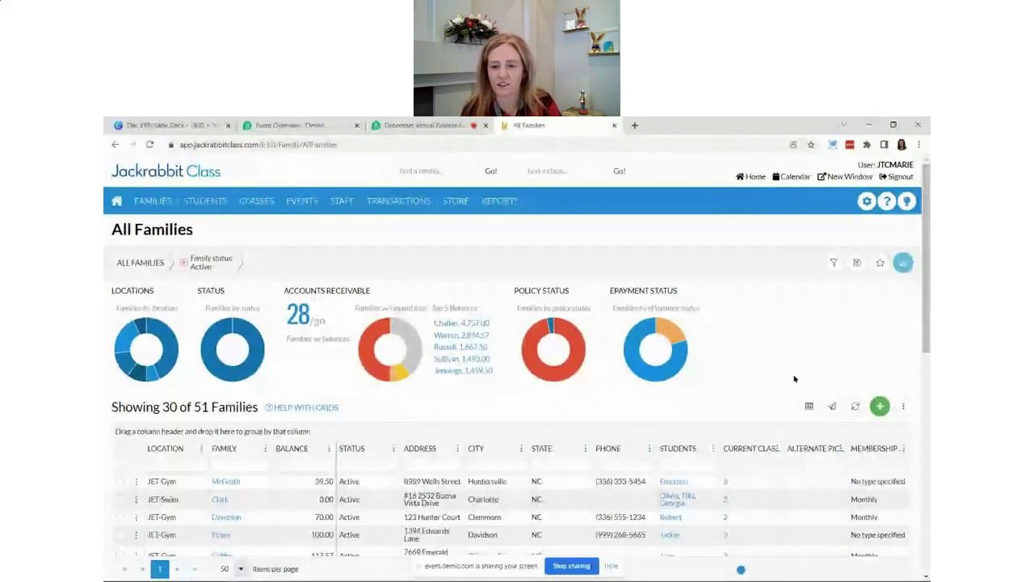
pyautogui.click(809, 406)
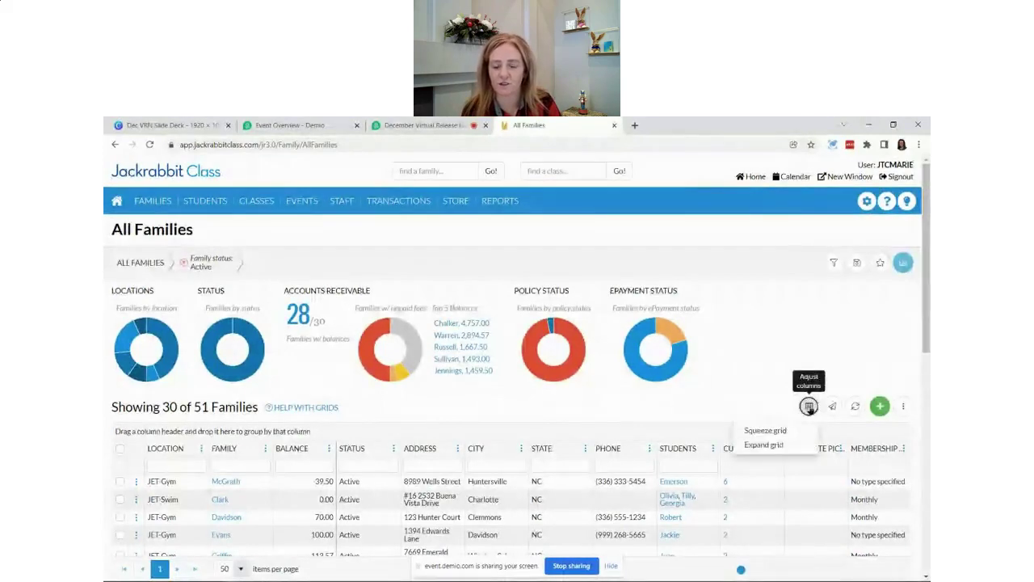
pyautogui.click(760, 444)
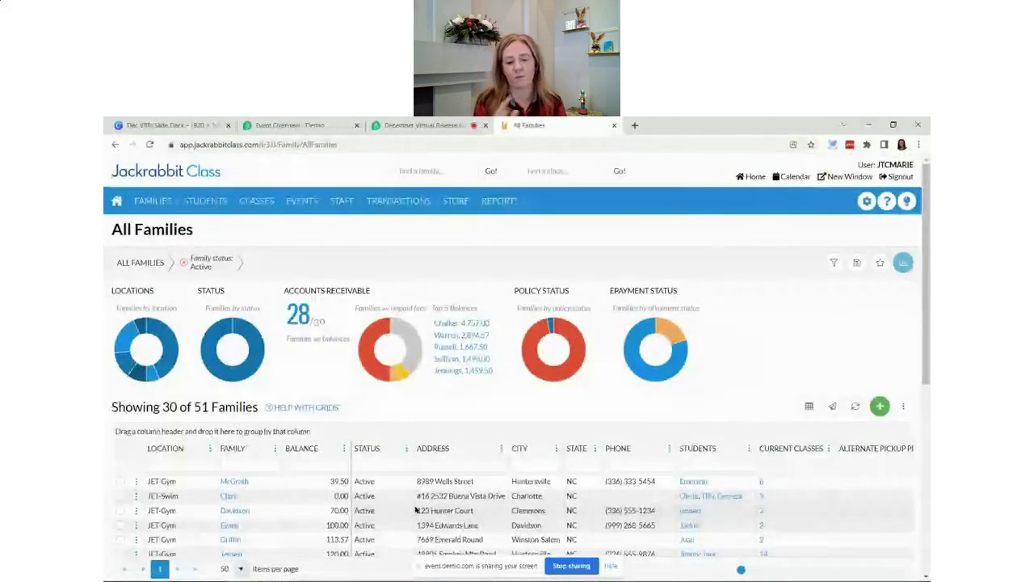
# Apply Squeeze grid, then check the webinar chat in Demio and return to All Families.
pyautogui.click(809, 406)
pyautogui.click(763, 431)
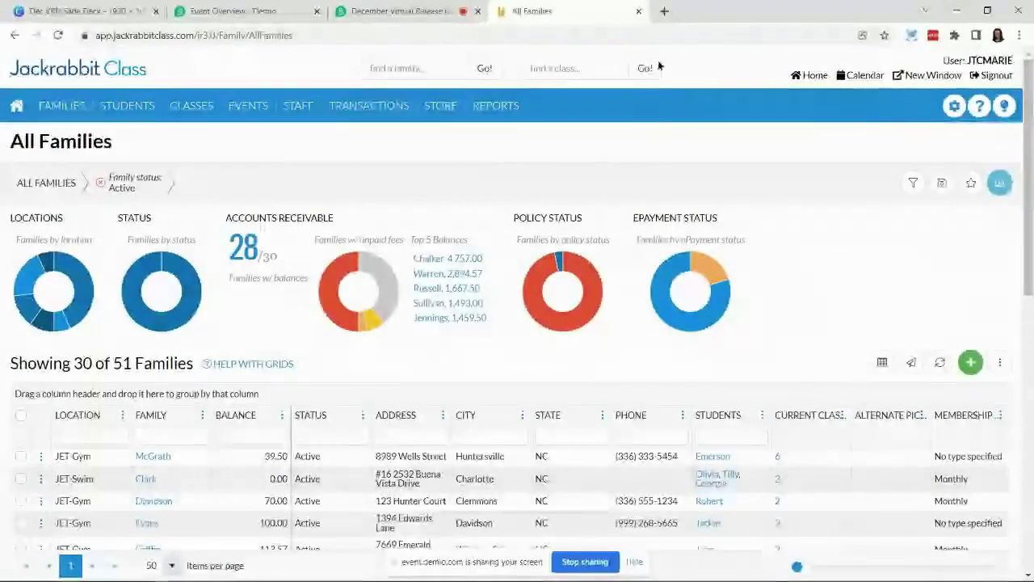
pyautogui.click(408, 11)
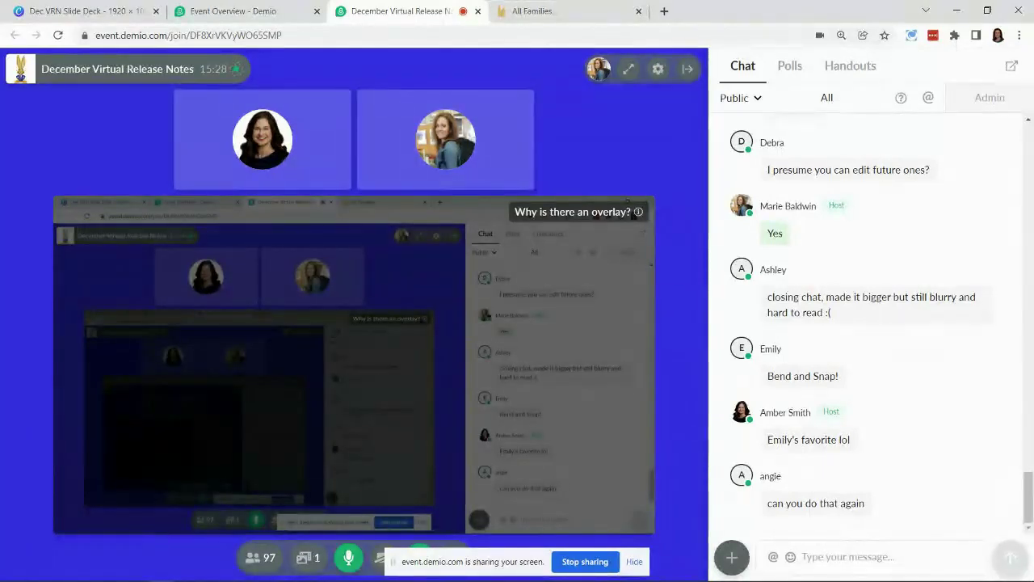
pyautogui.click(553, 12)
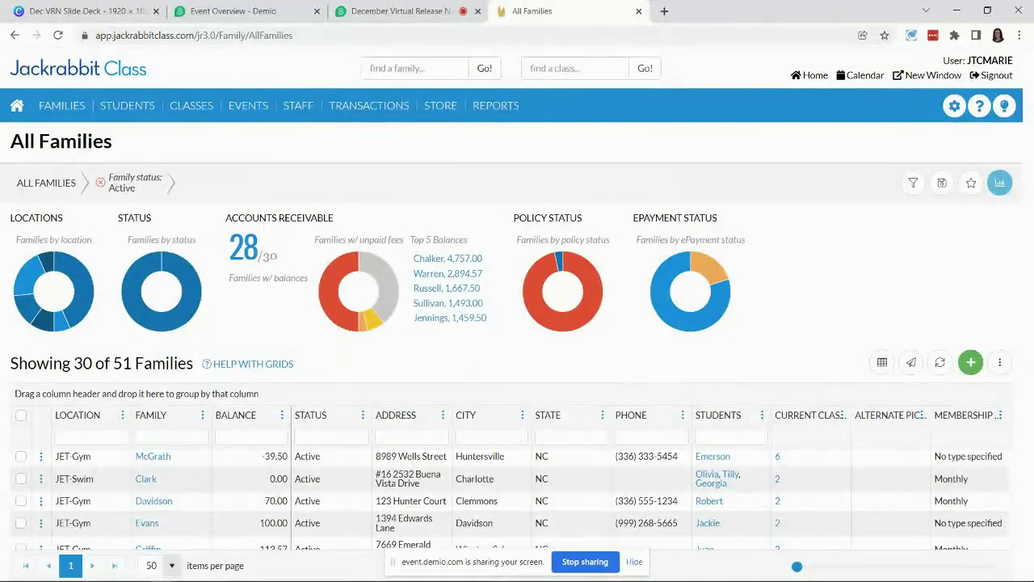
# Reload the Families > All Families list.
pyautogui.moveTo(61, 109)
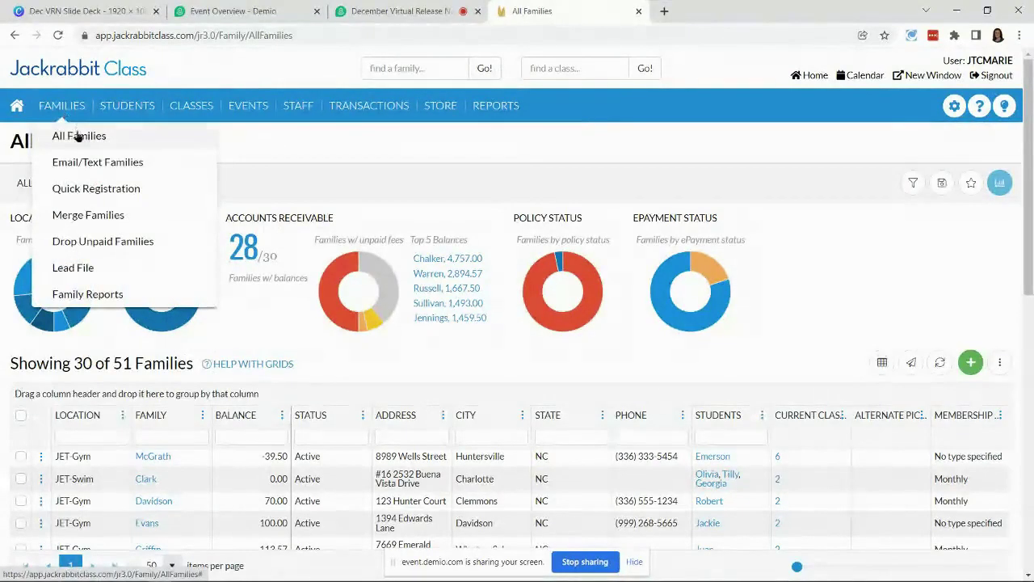
pyautogui.click(78, 137)
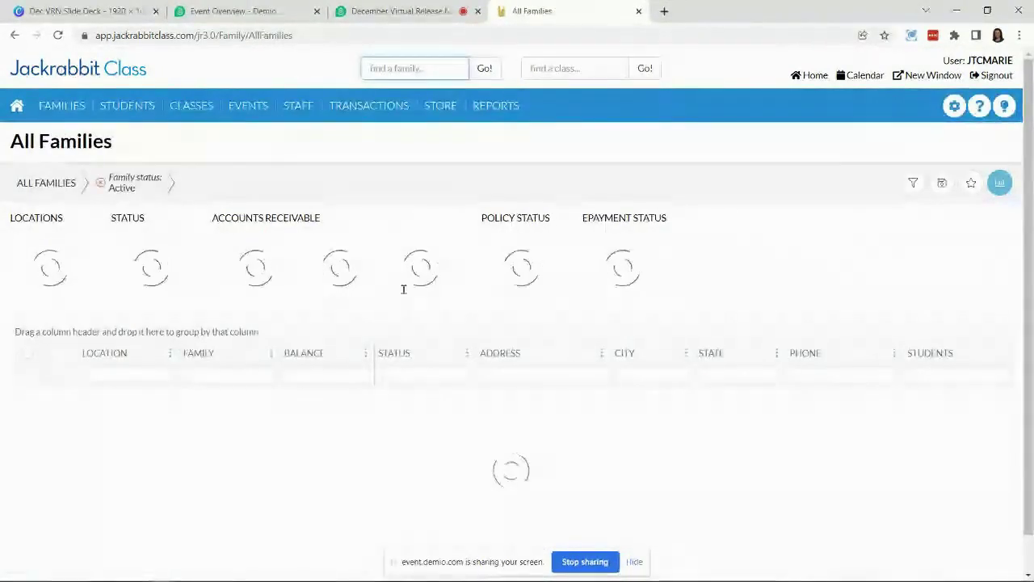
pyautogui.scroll(-2, 840, 272)
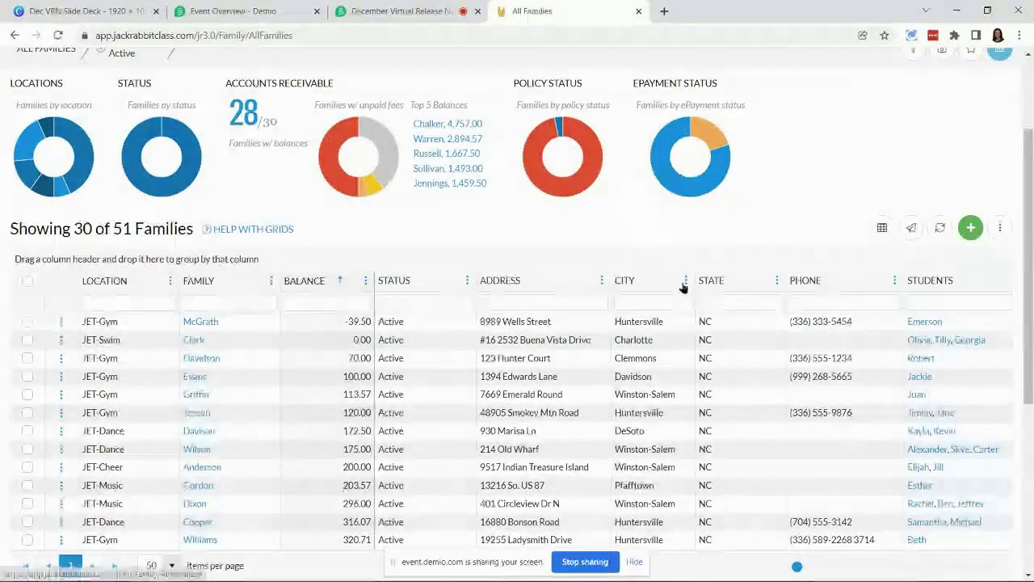
# From the City column menu, show the Billing address 1, Billing city, Billing state and Billing zip columns.
pyautogui.click(685, 280)
pyautogui.moveTo(719, 341)
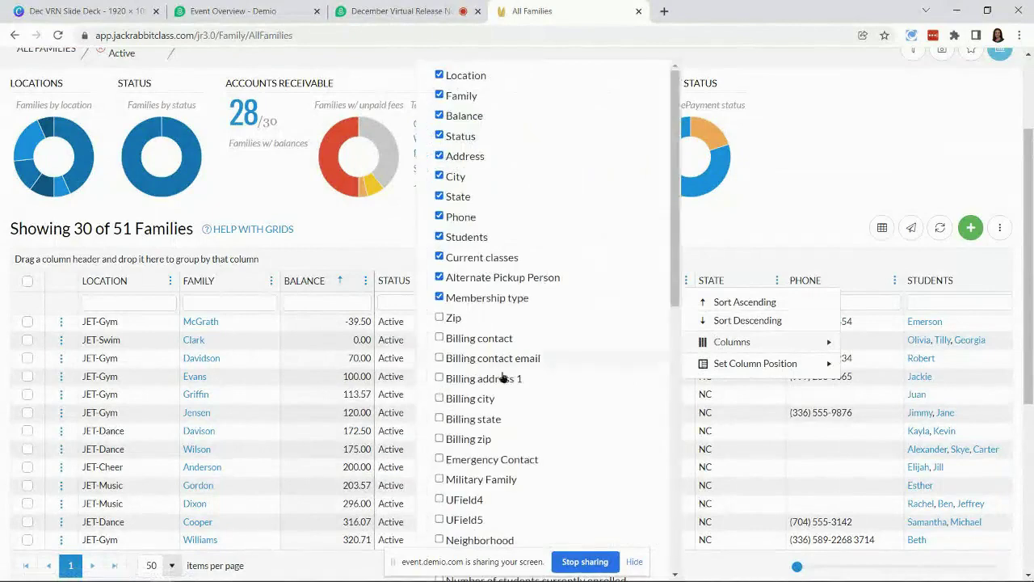
pyautogui.click(440, 377)
pyautogui.click(439, 398)
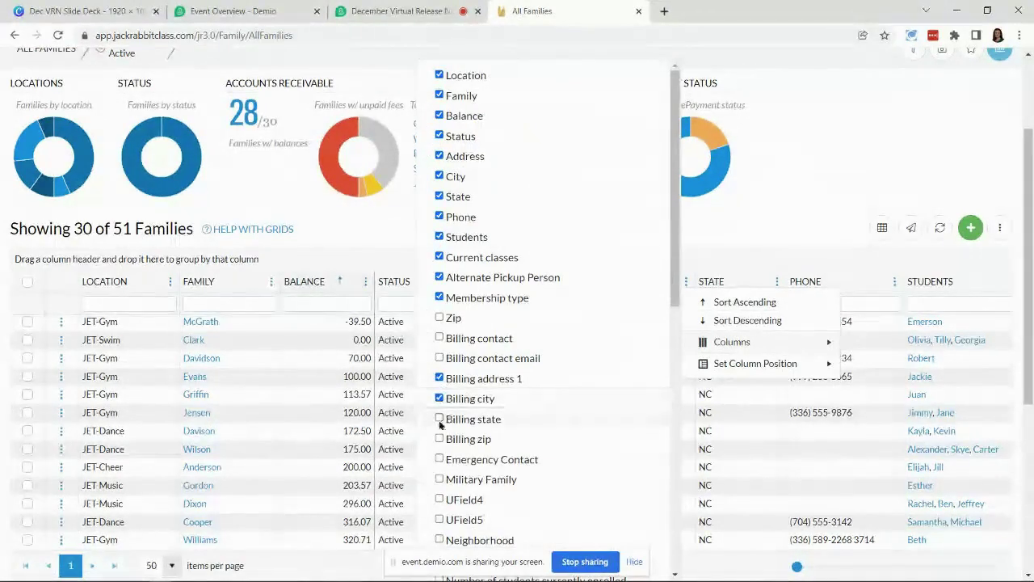
pyautogui.click(441, 420)
pyautogui.click(440, 439)
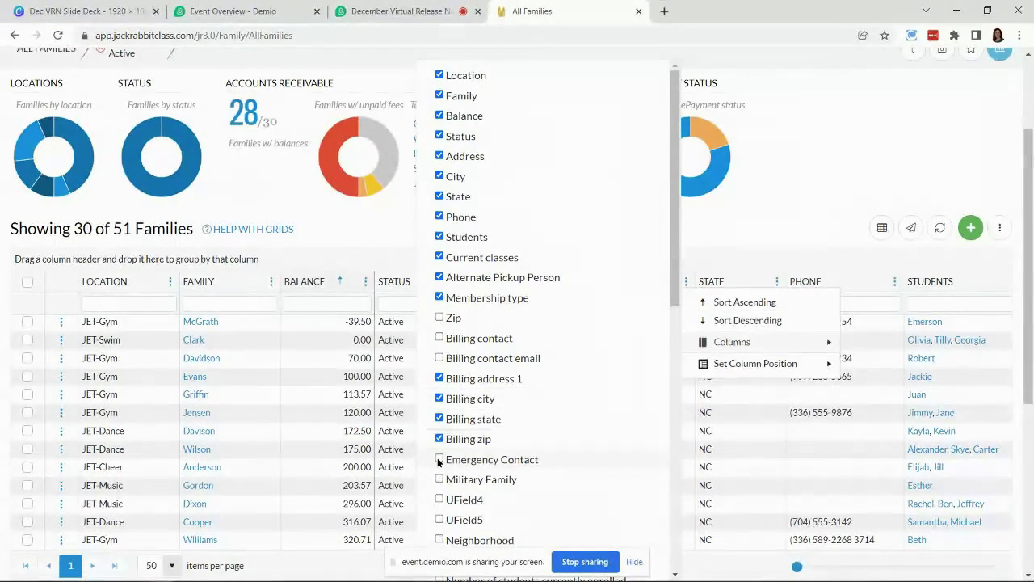
pyautogui.scroll(-7, 577, 449)
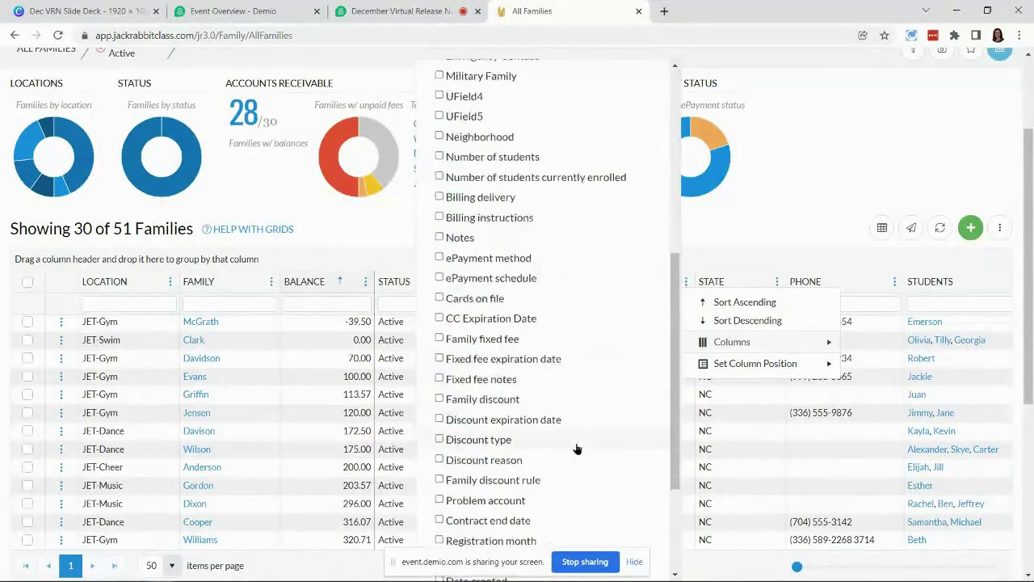
pyautogui.scroll(-3, 567, 443)
pyautogui.scroll(5, 531, 466)
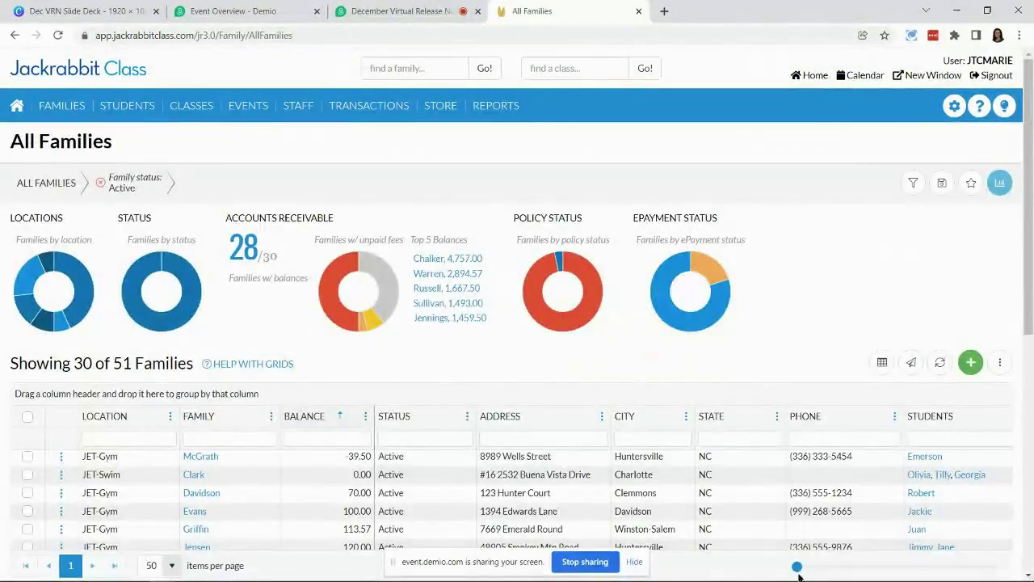
pyautogui.moveTo(798, 568)
pyautogui.mouseDown()
pyautogui.moveTo(1018, 558)
pyautogui.moveTo(792, 576)
pyautogui.mouseUp()
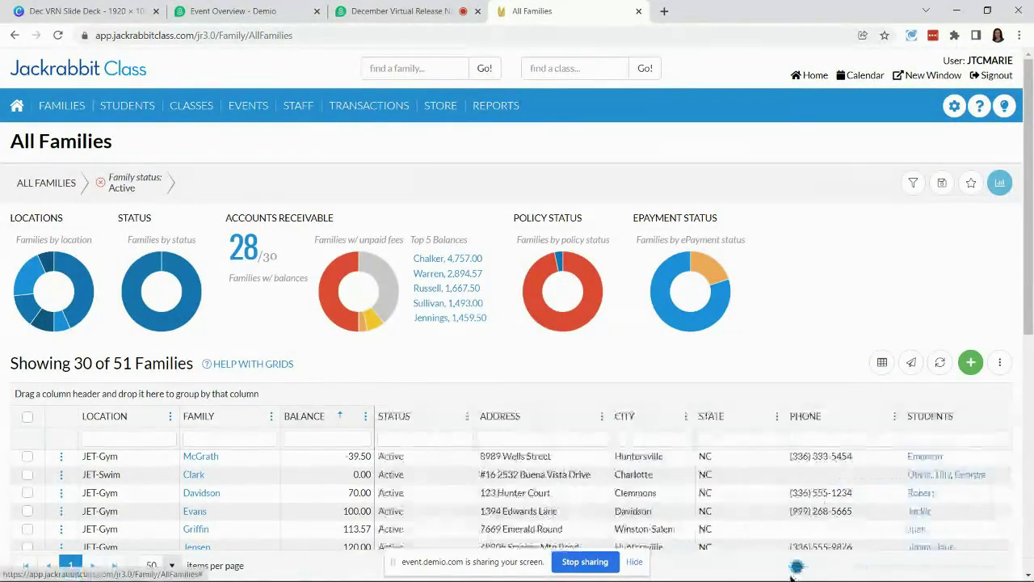
# Apply Squeeze grid to the widened All Families grid, then go to the Executive Dashboard.
pyautogui.click(882, 362)
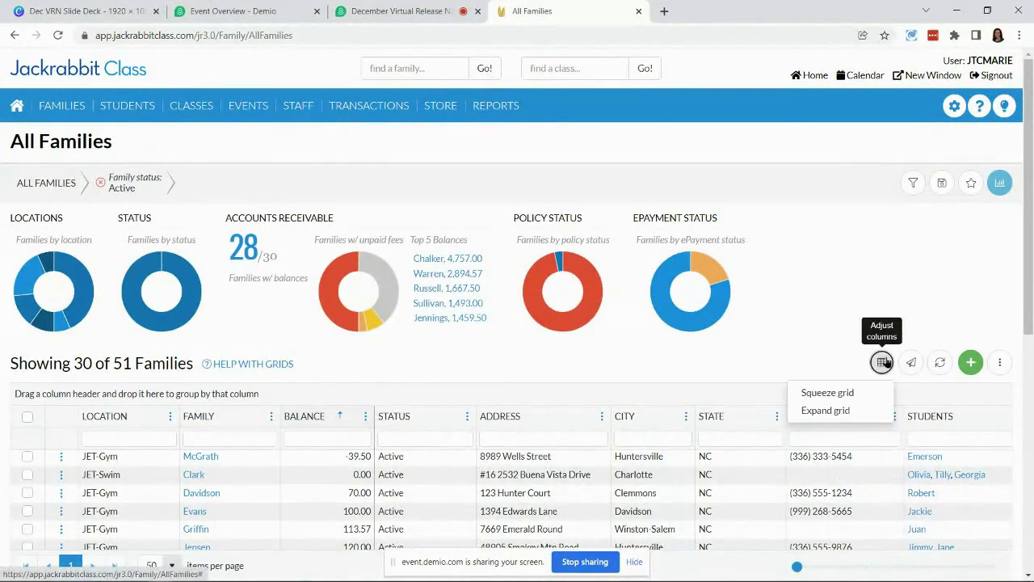
pyautogui.click(818, 394)
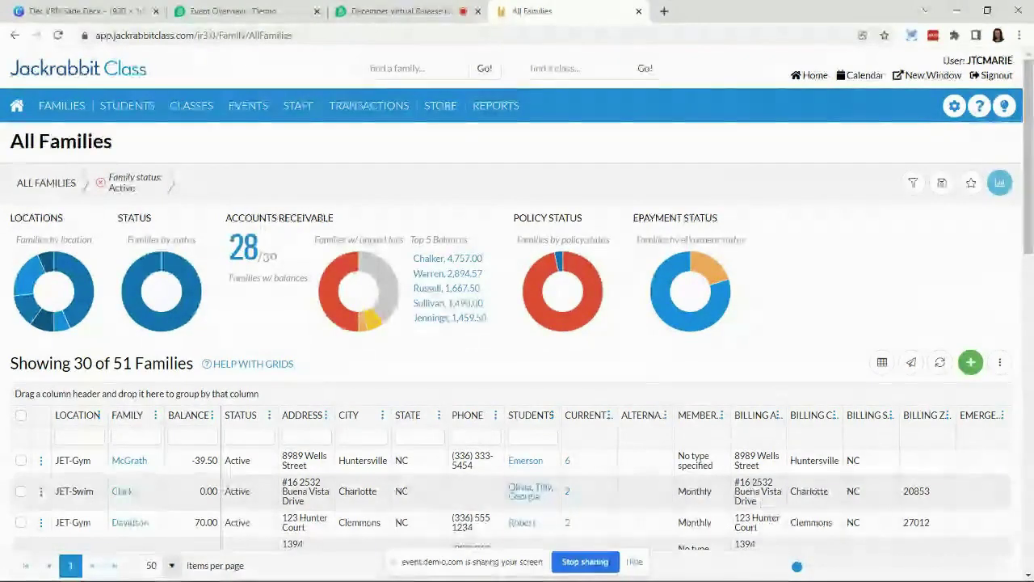
pyautogui.click(16, 106)
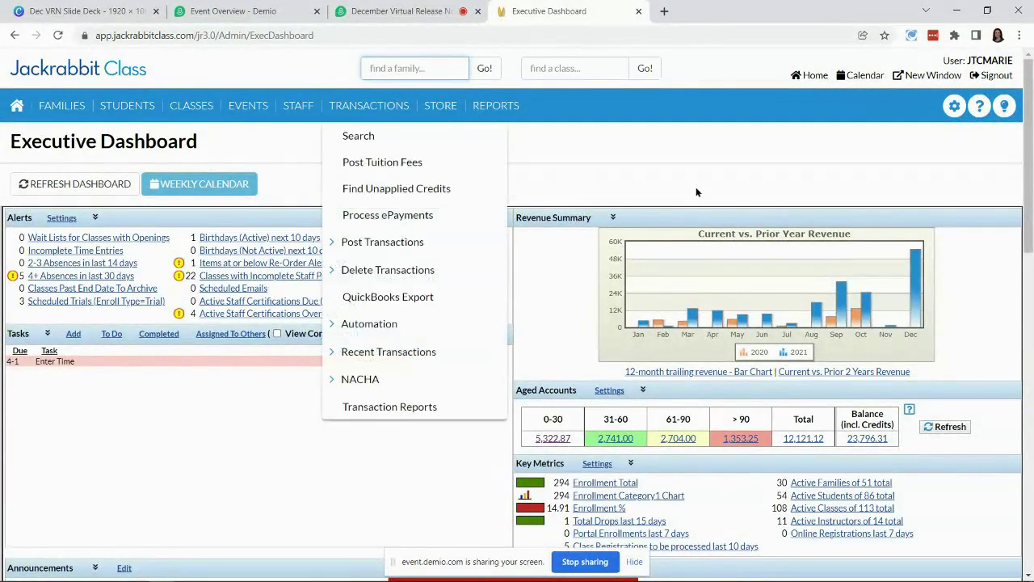
# Go to gear > Settings > General and scroll through the Organization Defaults settings.
pyautogui.click(951, 111)
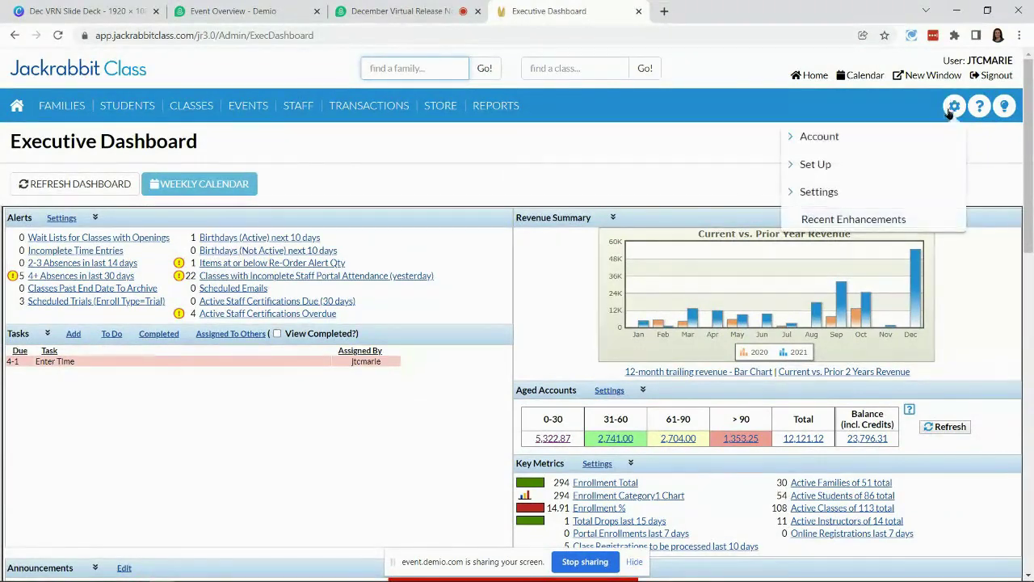
pyautogui.click(815, 195)
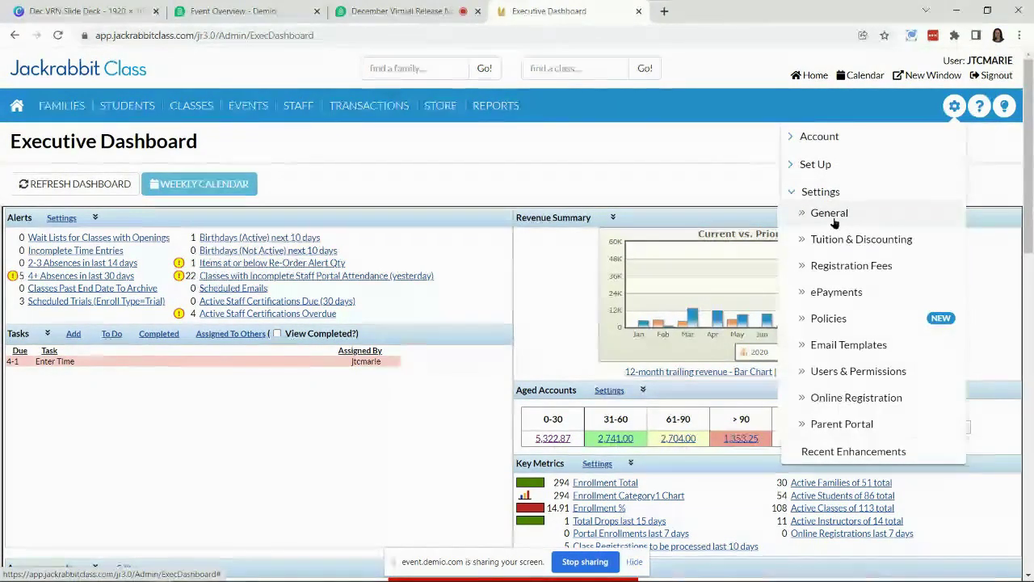
pyautogui.click(830, 215)
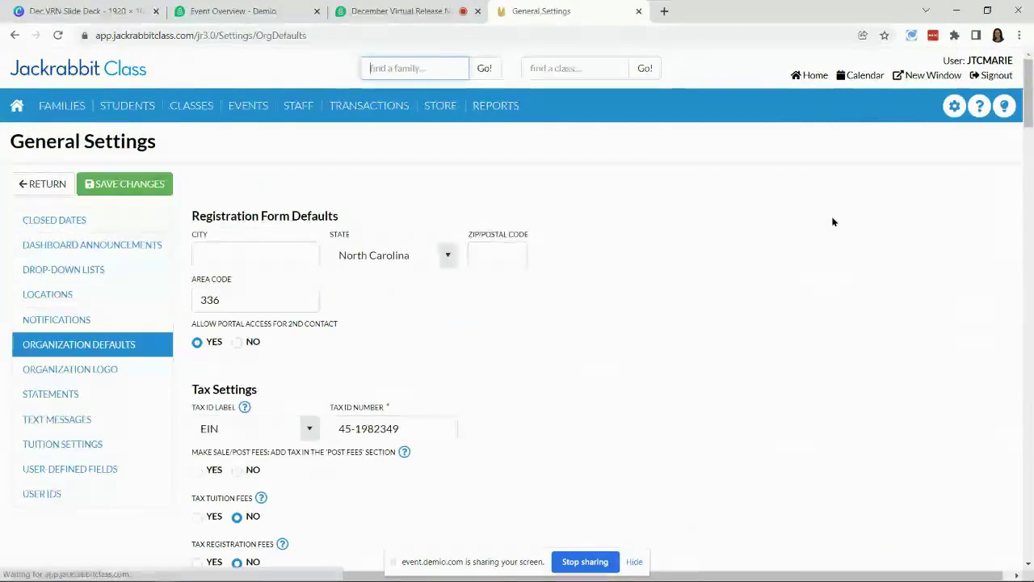
pyautogui.scroll(-8, 679, 330)
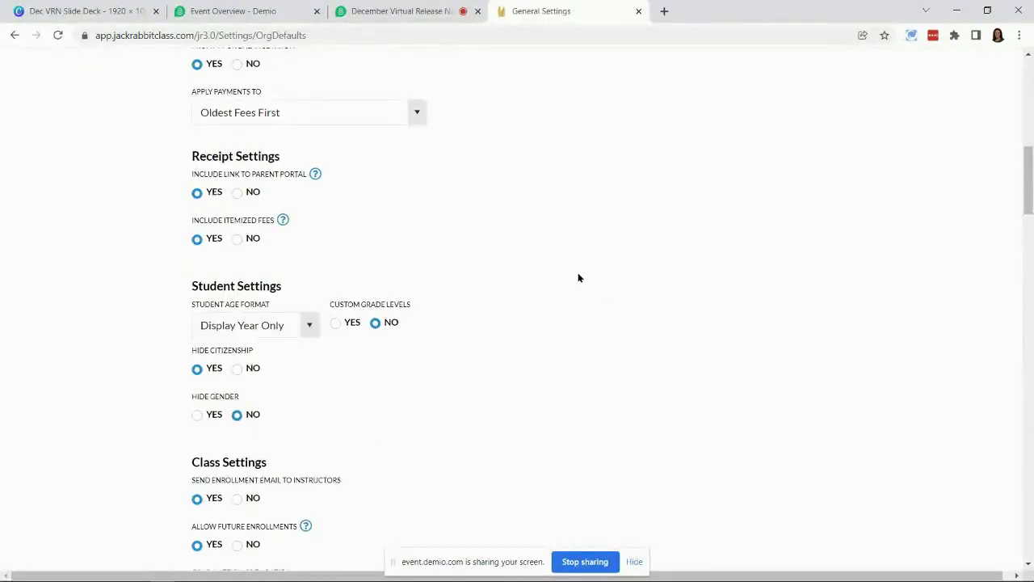
pyautogui.scroll(-3, 578, 274)
pyautogui.scroll(-6, 577, 275)
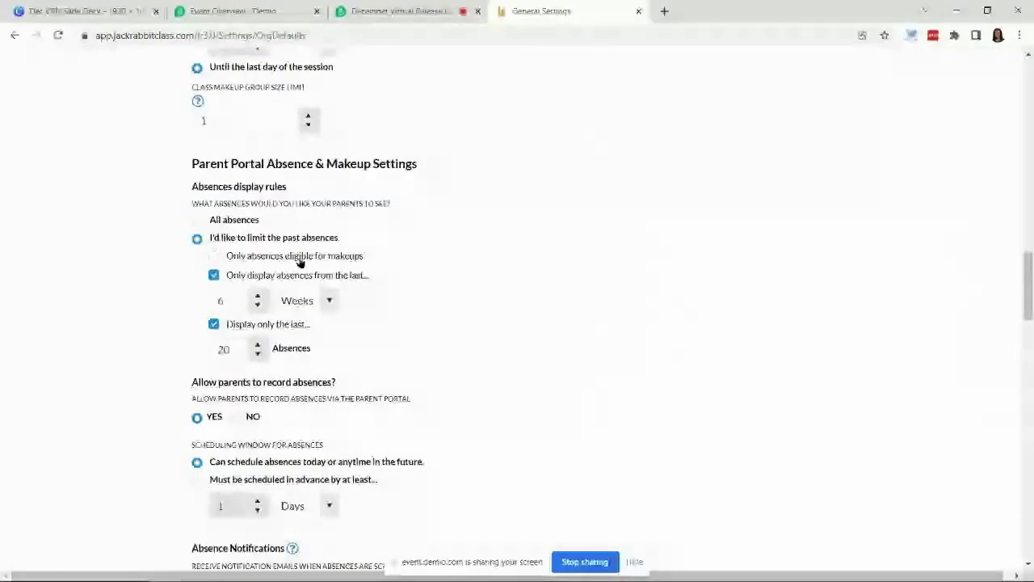
pyautogui.moveTo(417, 163); pyautogui.dragTo(371, 156)
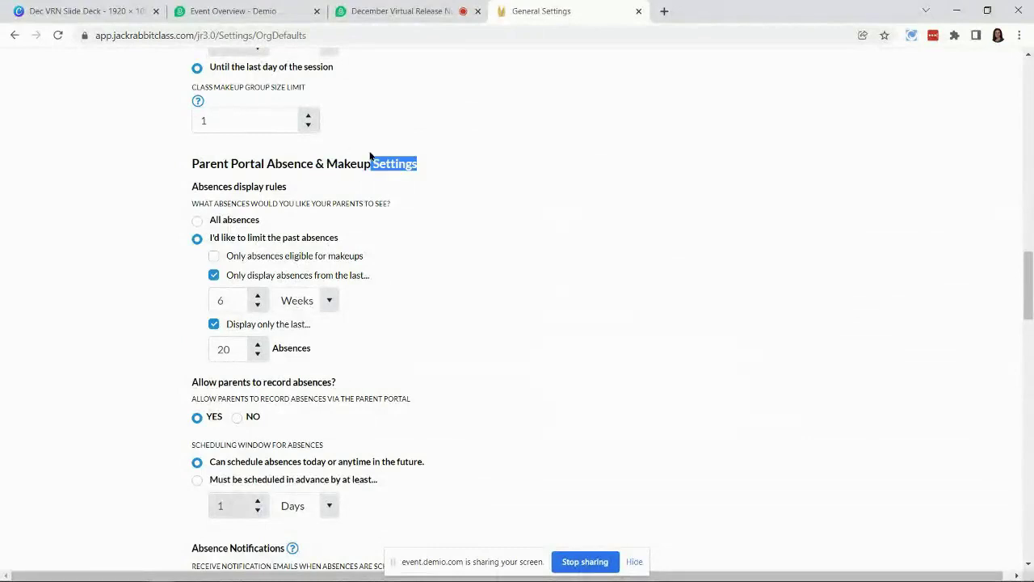
pyautogui.click(496, 185)
pyautogui.scroll(-3, 516, 200)
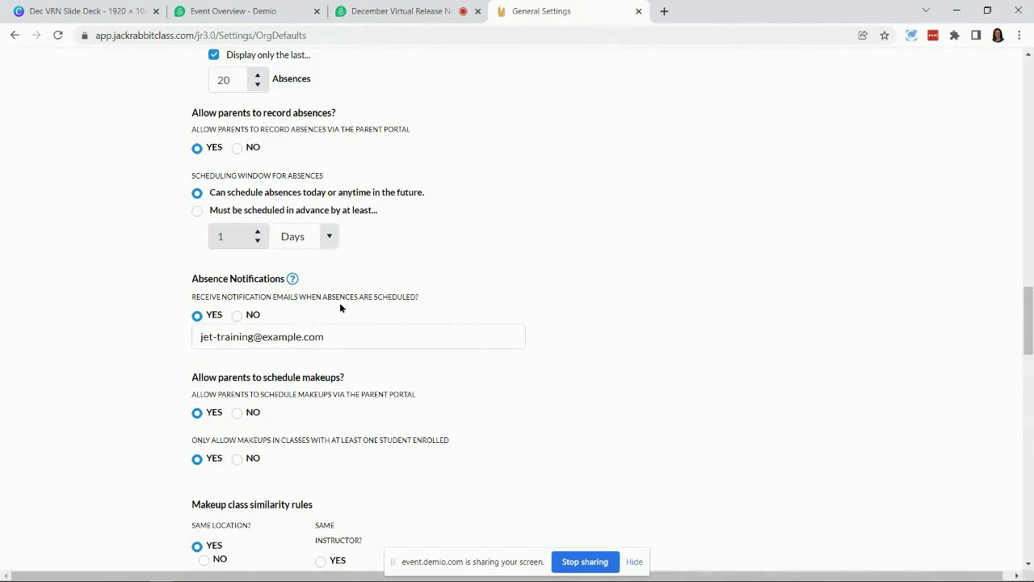
pyautogui.click(340, 334)
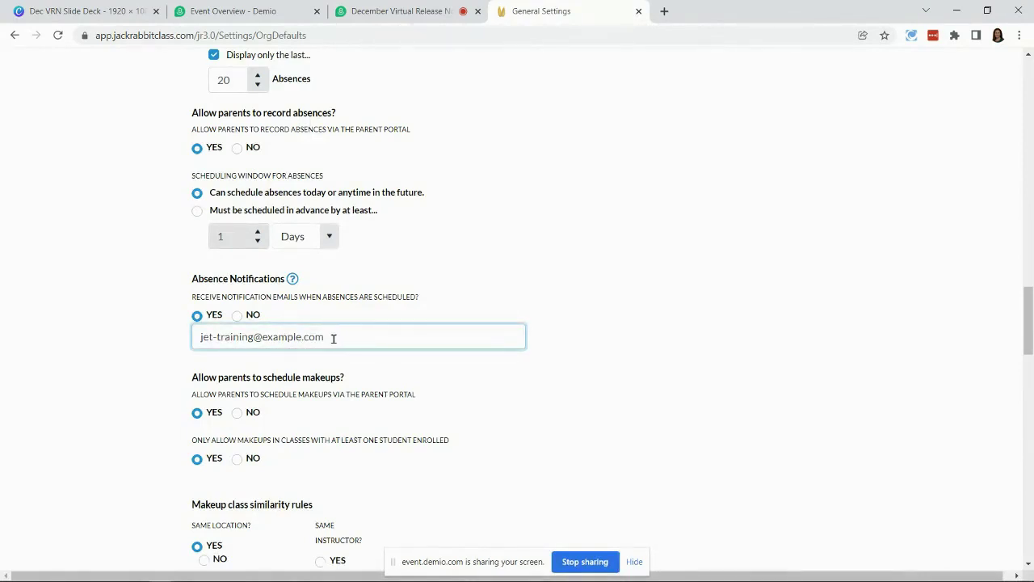
pyautogui.moveTo(325, 339); pyautogui.dragTo(161, 353)
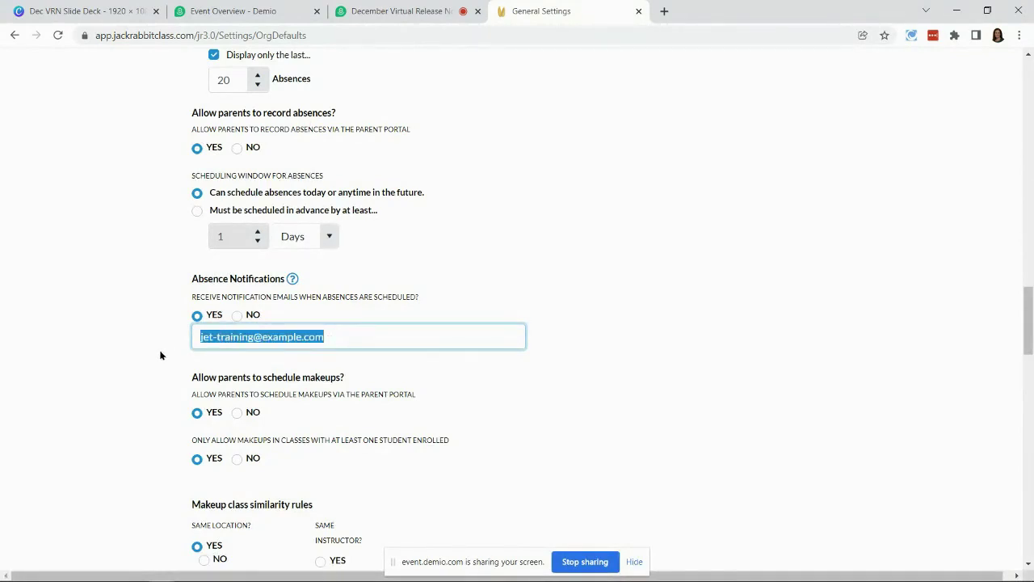
pyautogui.click(131, 355)
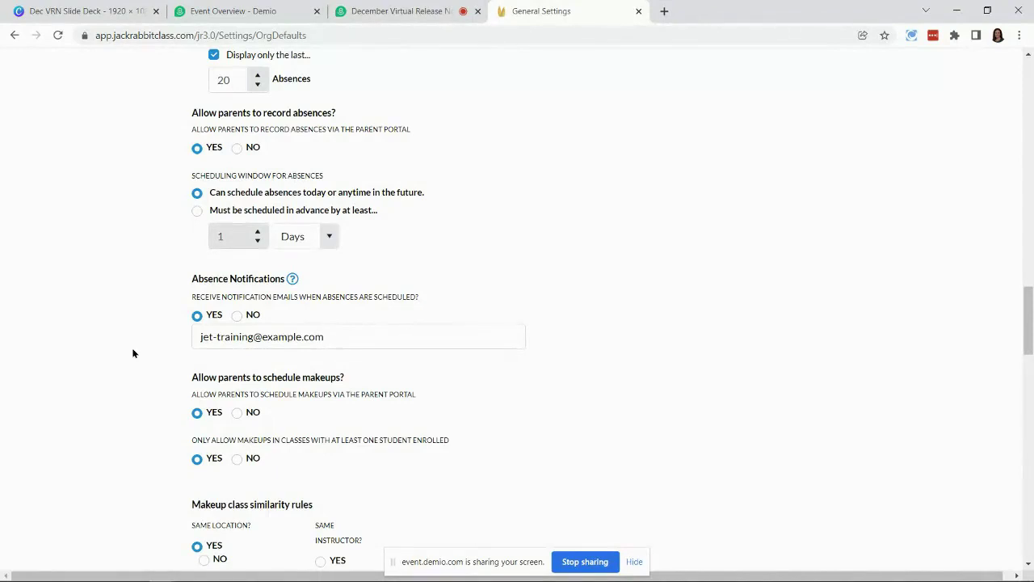
pyautogui.scroll(-1, 132, 348)
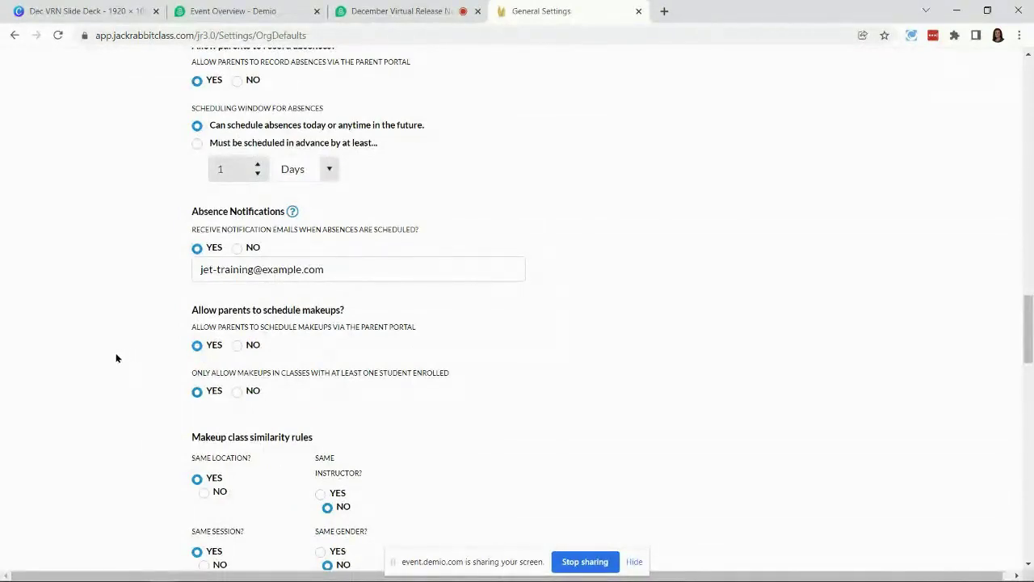
pyautogui.scroll(-5, 101, 360)
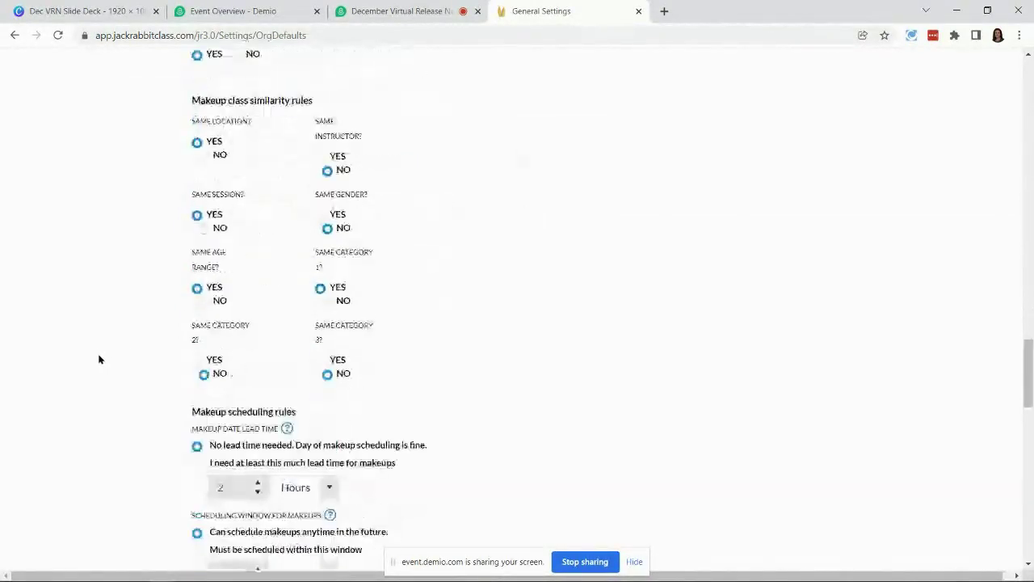
pyautogui.scroll(-4, 89, 359)
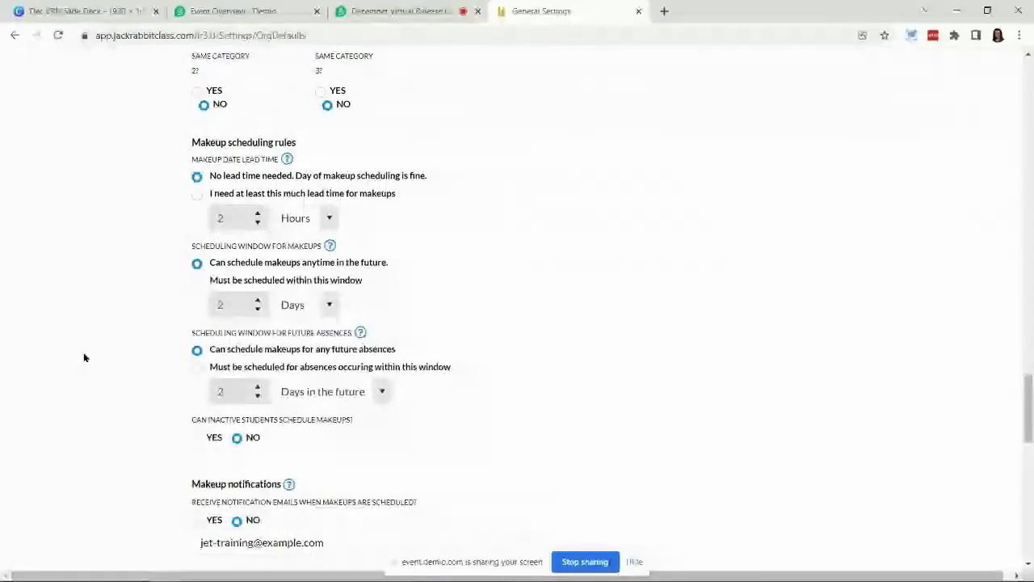
pyautogui.scroll(-4, 73, 355)
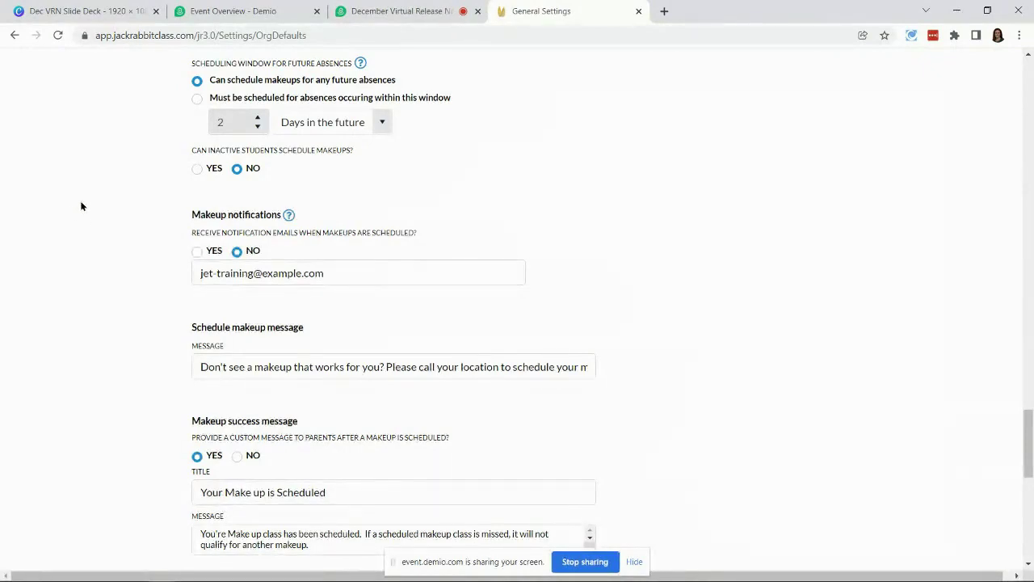
pyautogui.scroll(-1, 81, 205)
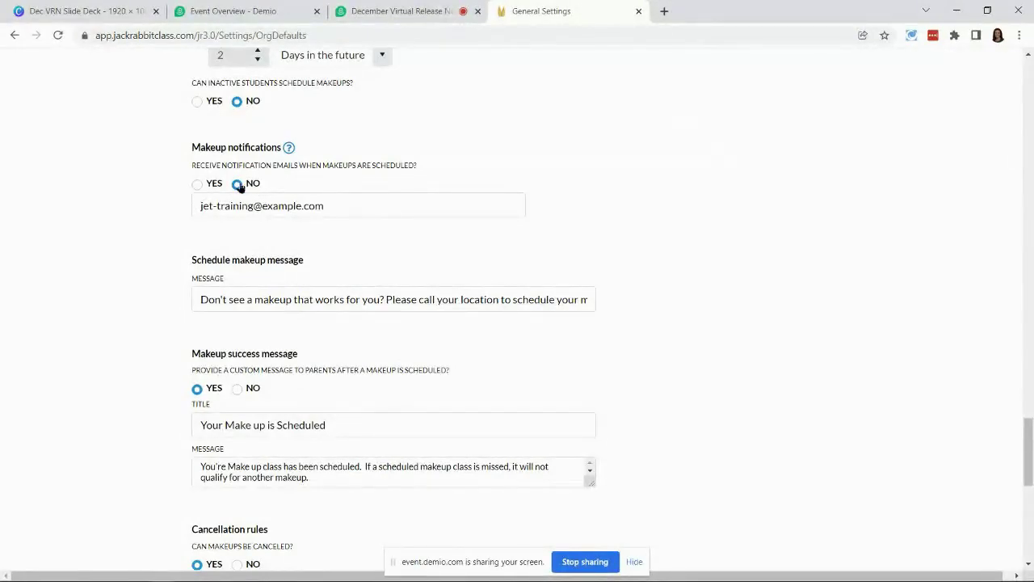
pyautogui.click(196, 206)
pyautogui.moveTo(196, 206); pyautogui.dragTo(367, 194)
pyautogui.click(35, 302)
pyautogui.moveTo(190, 260); pyautogui.dragTo(350, 256)
pyautogui.click(476, 228)
pyautogui.moveTo(195, 296); pyautogui.dragTo(671, 285)
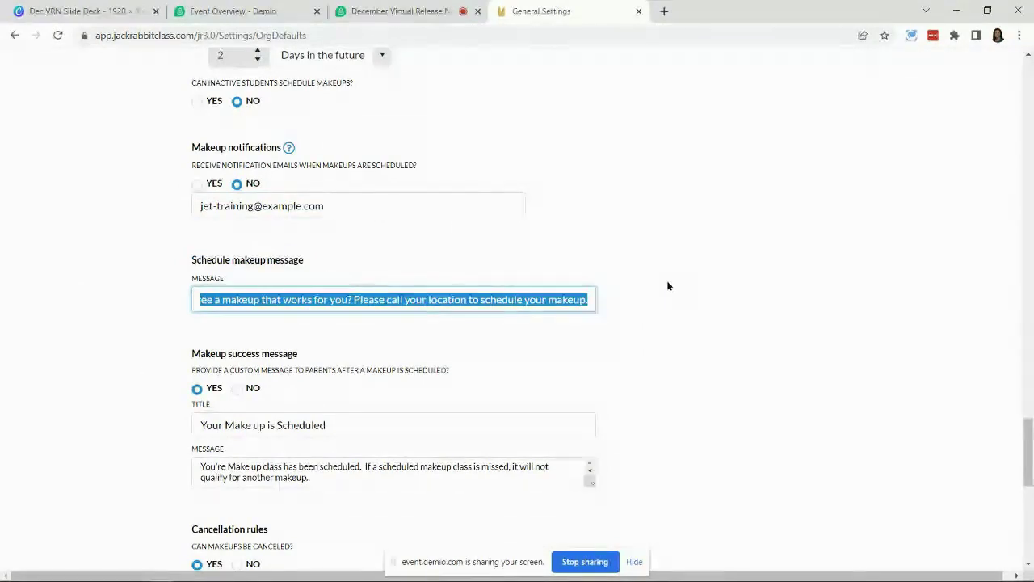
pyautogui.click(215, 465)
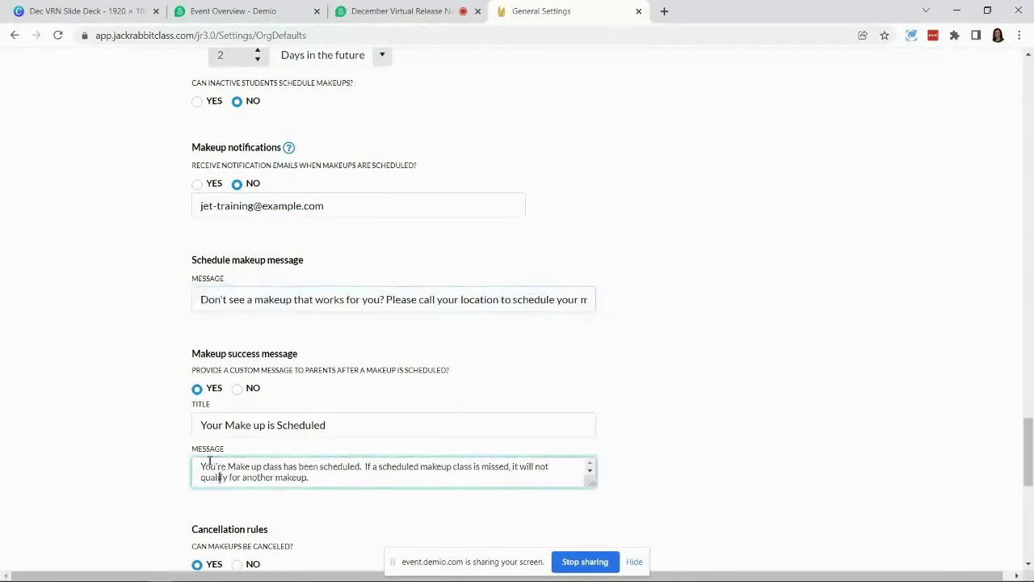
pyautogui.moveTo(199, 423); pyautogui.dragTo(408, 412)
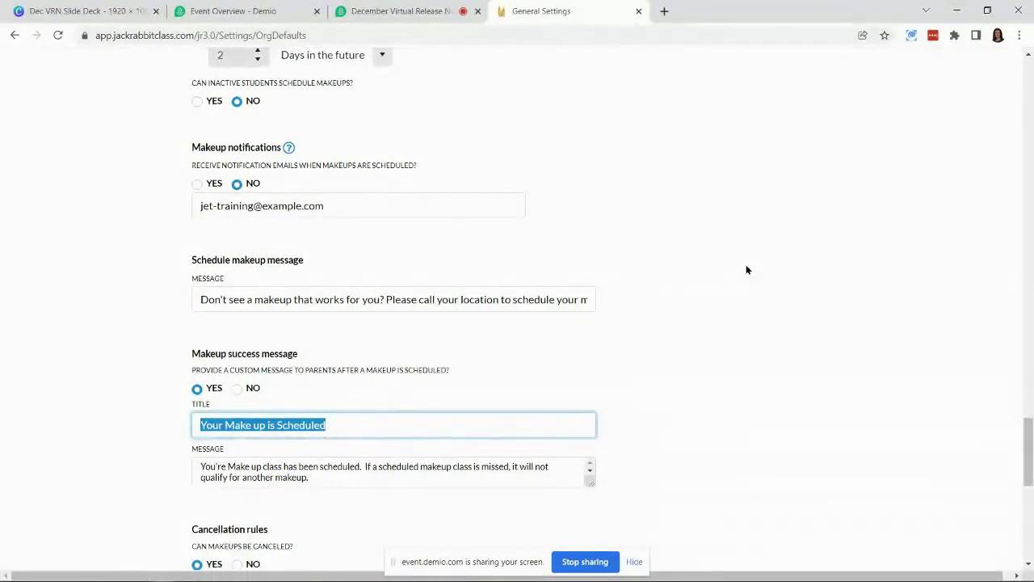
# View Automation Task Management and the Winter2022 Payments task's actions, then return to the Executive Dashboard.
pyautogui.scroll(9, 609, 340)
pyautogui.scroll(15, 498, 338)
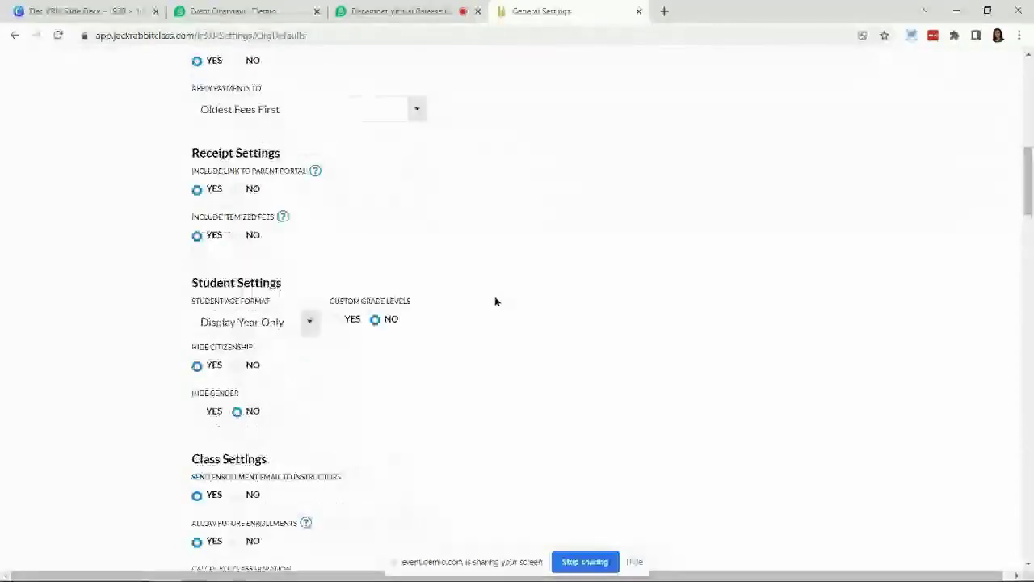
pyautogui.moveTo(360, 117)
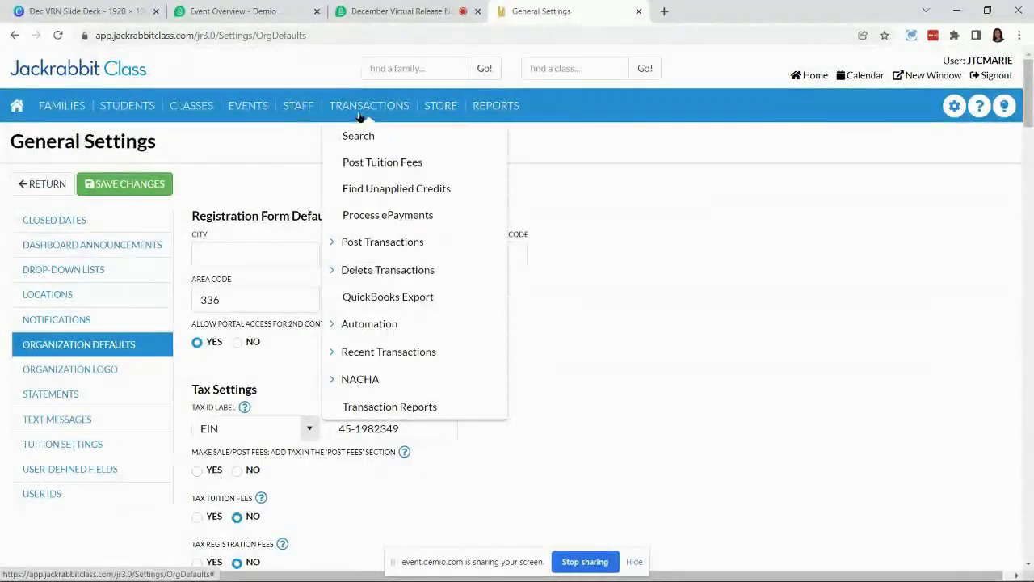
pyautogui.click(349, 327)
pyautogui.click(355, 345)
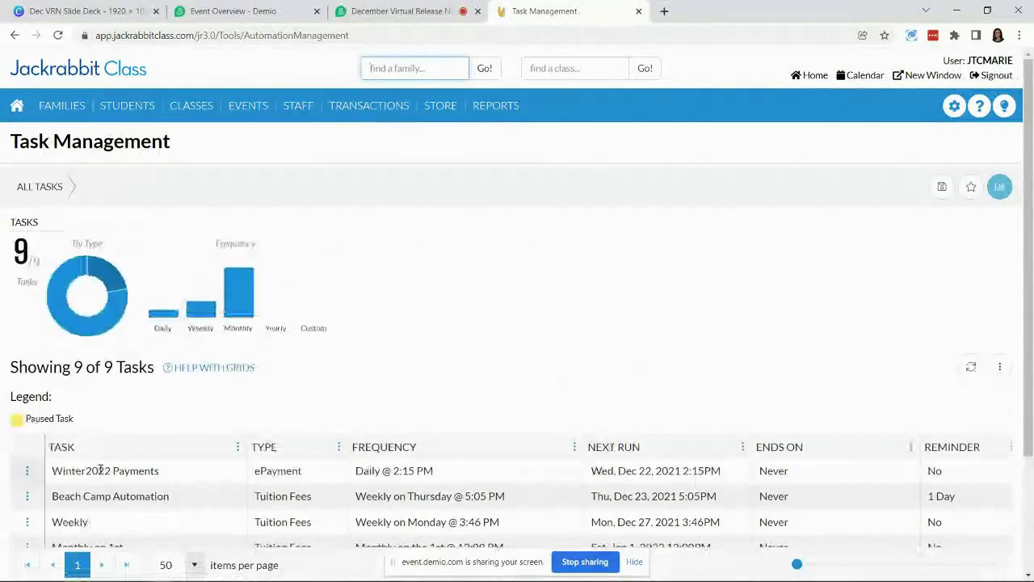
pyautogui.click(26, 472)
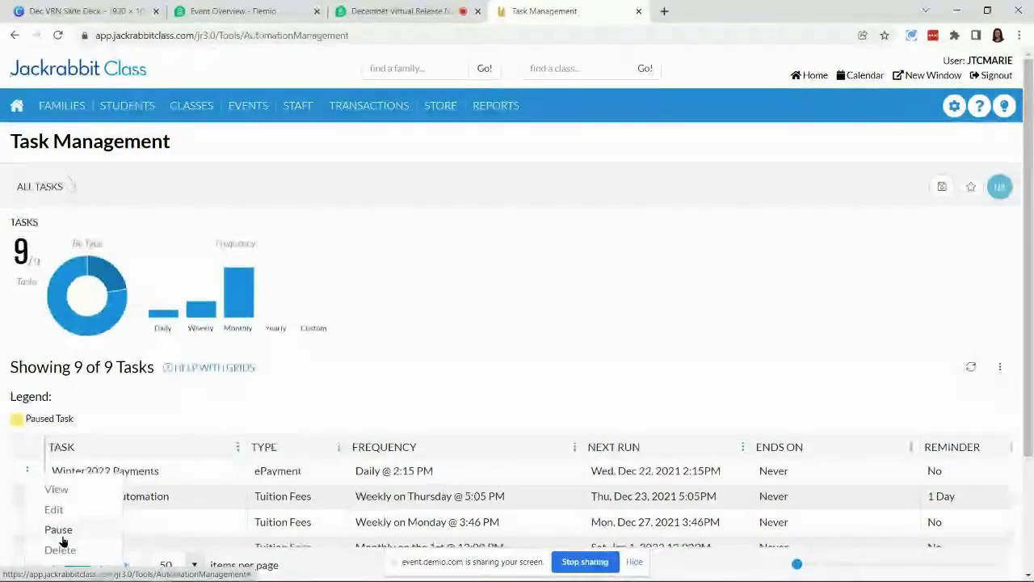
pyautogui.click(16, 106)
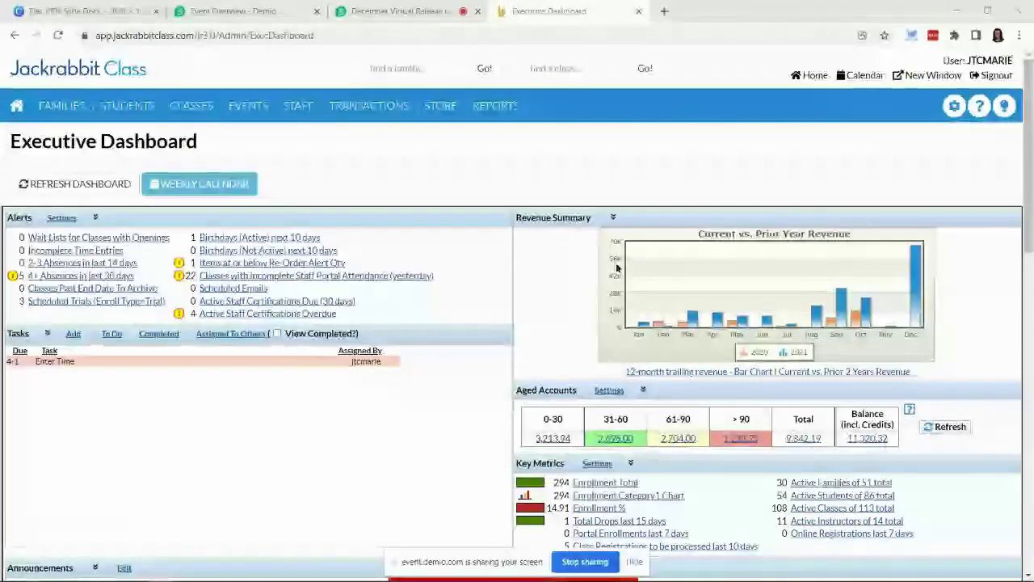
# In a new tab, load the JET Training Parent Portal and sign in as a parent.
pyautogui.click(664, 12)
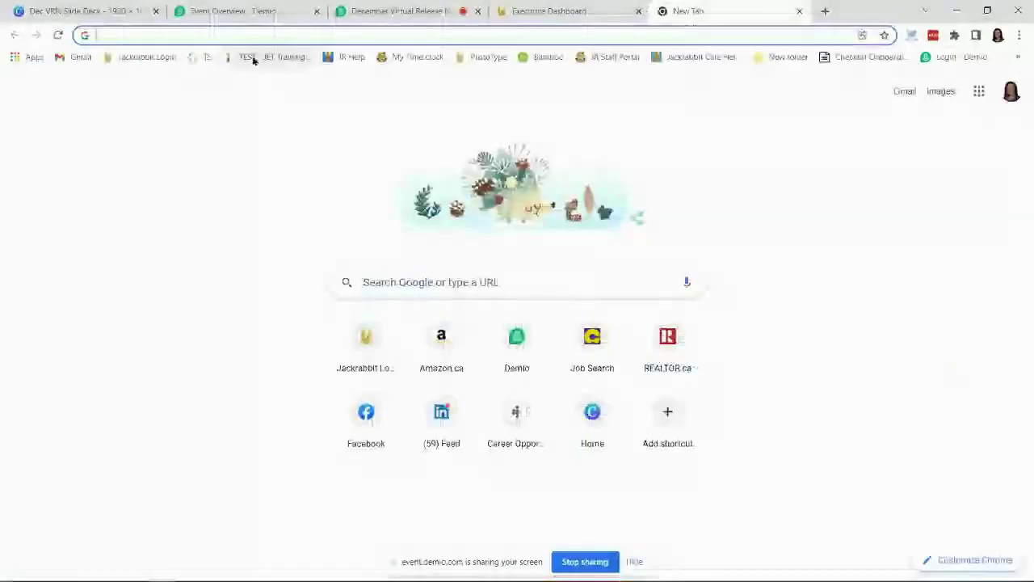
pyautogui.click(254, 58)
pyautogui.click(519, 282)
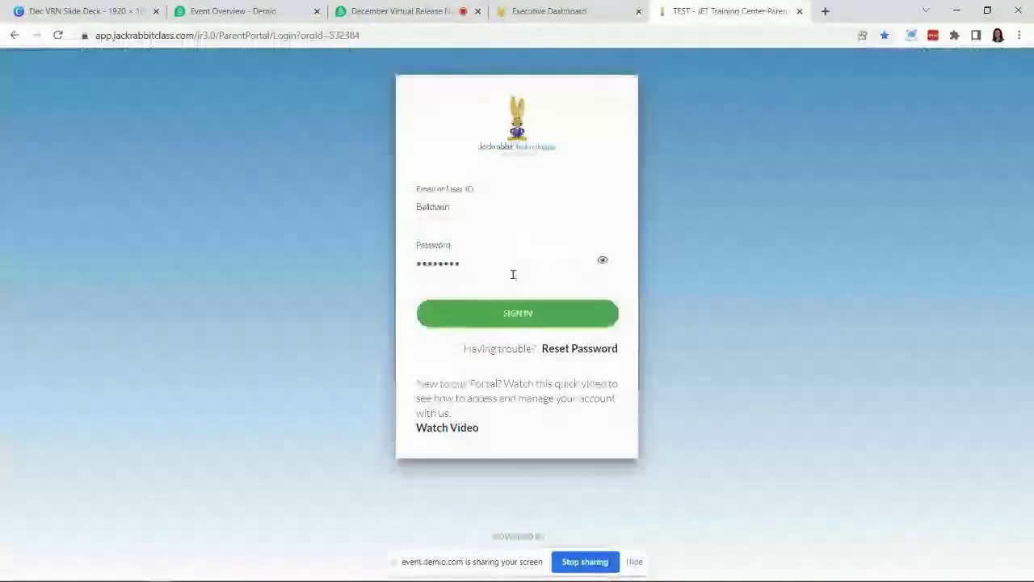
pyautogui.click(478, 325)
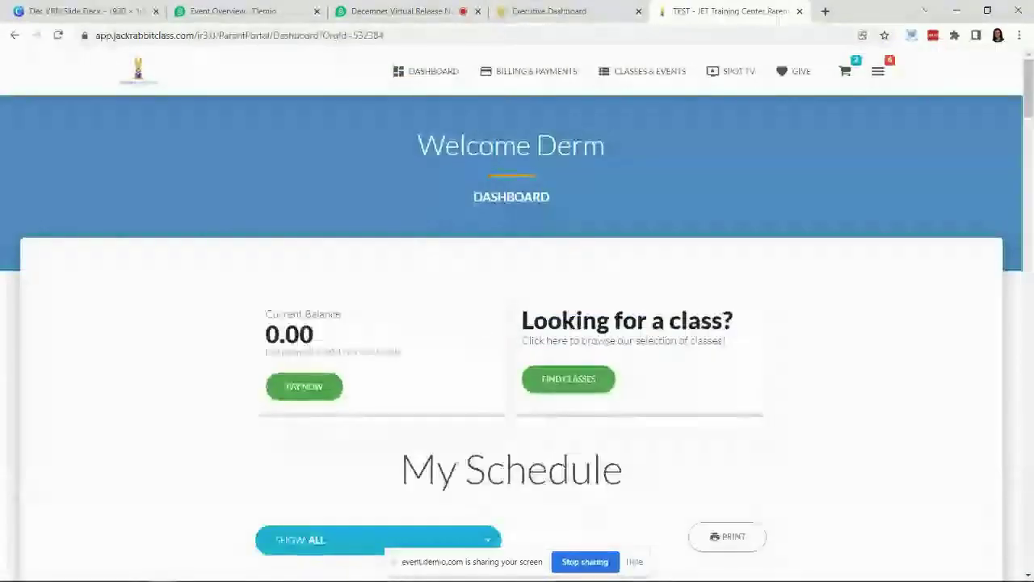
# Open the Ballet 2 Fall21 class details and highlight its class description.
pyautogui.scroll(-3, 109, 425)
pyautogui.scroll(-5, 109, 425)
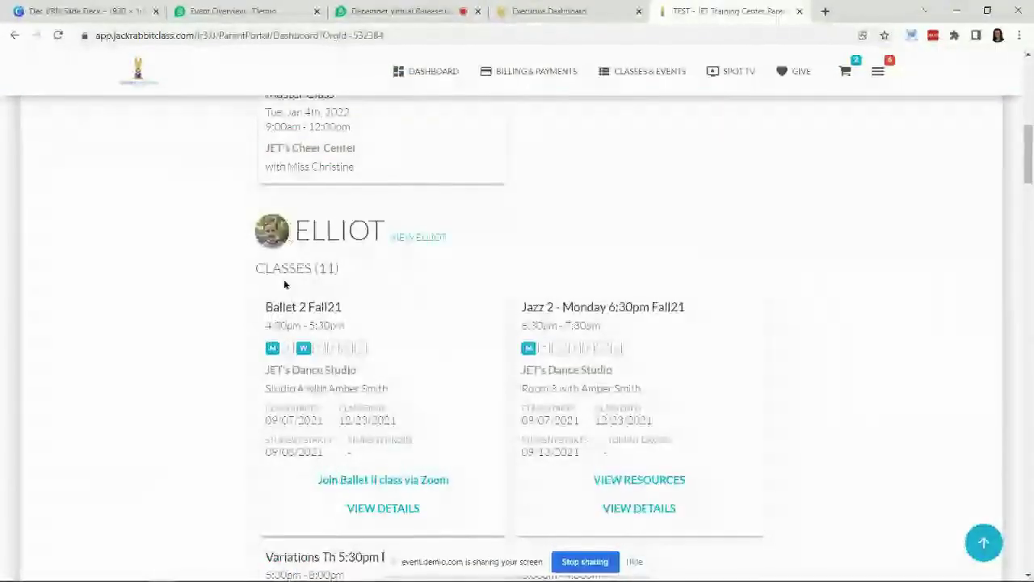
pyautogui.click(388, 509)
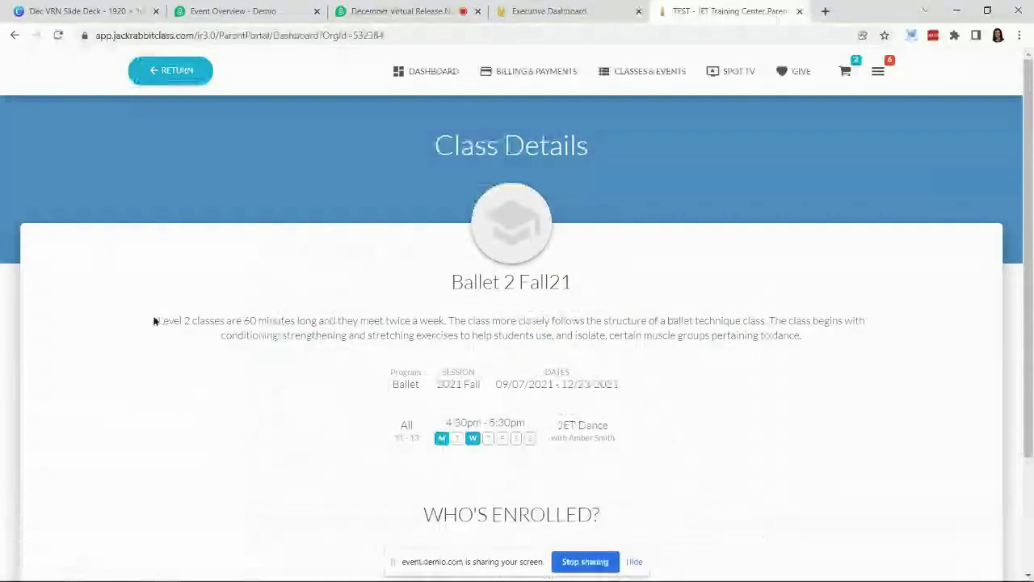
pyautogui.moveTo(146, 324); pyautogui.dragTo(853, 336)
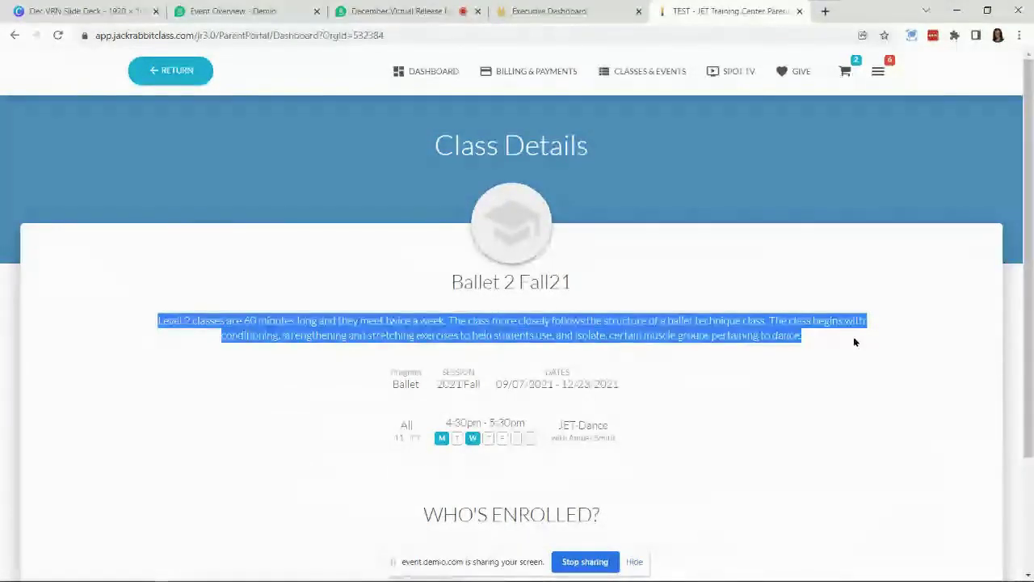
# Open Advance Cheer from All Classes and review its Has a Registration Fee setting.
pyautogui.click(548, 8)
pyautogui.moveTo(190, 113)
pyautogui.click(189, 135)
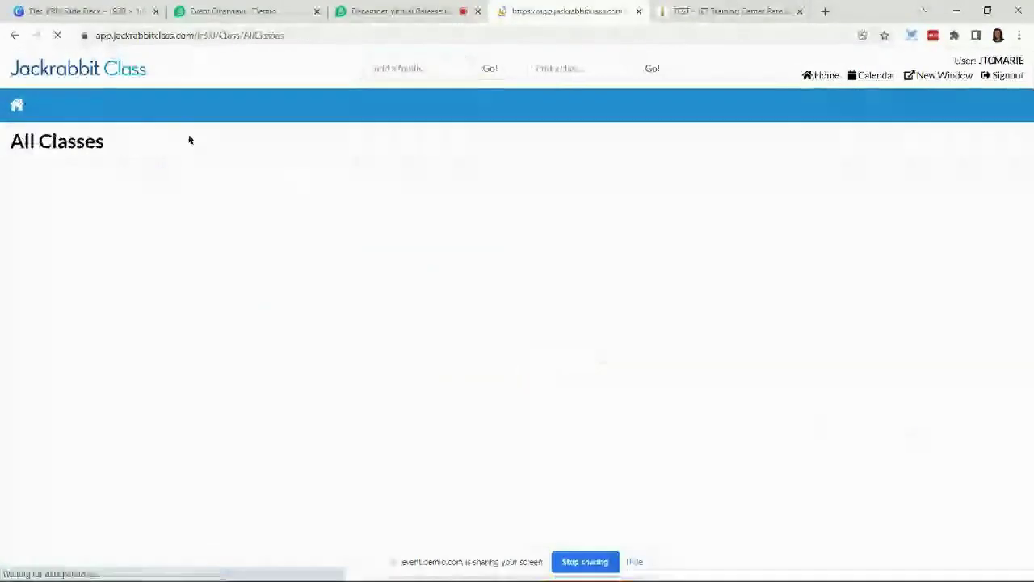
pyautogui.scroll(-2, 101, 501)
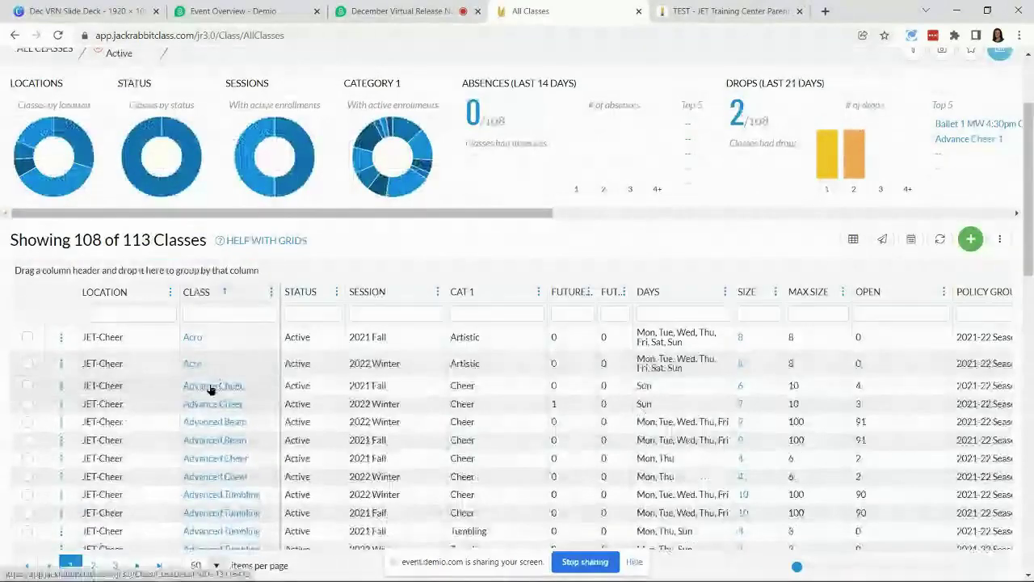
pyautogui.click(208, 391)
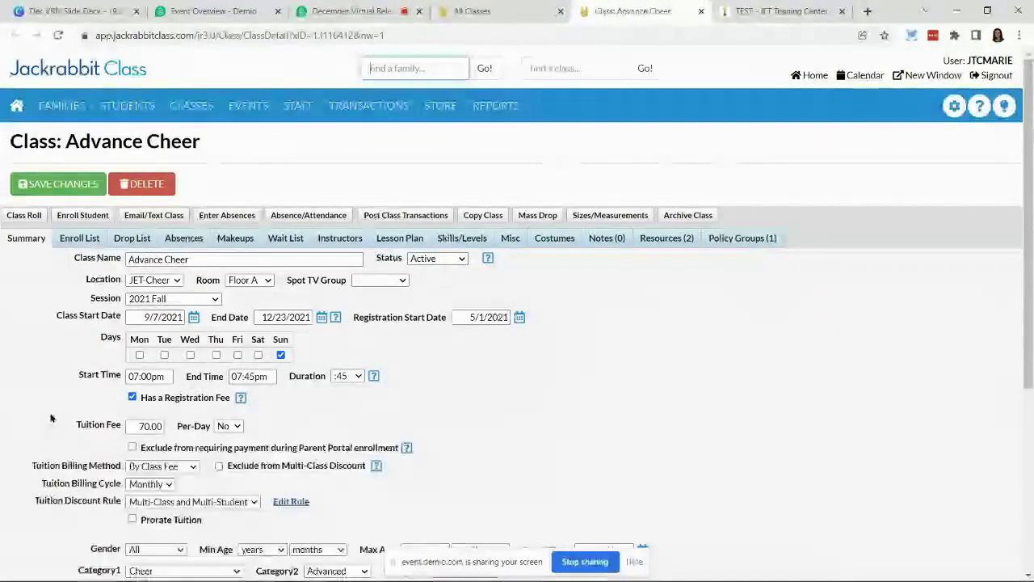
pyautogui.scroll(-3, 184, 383)
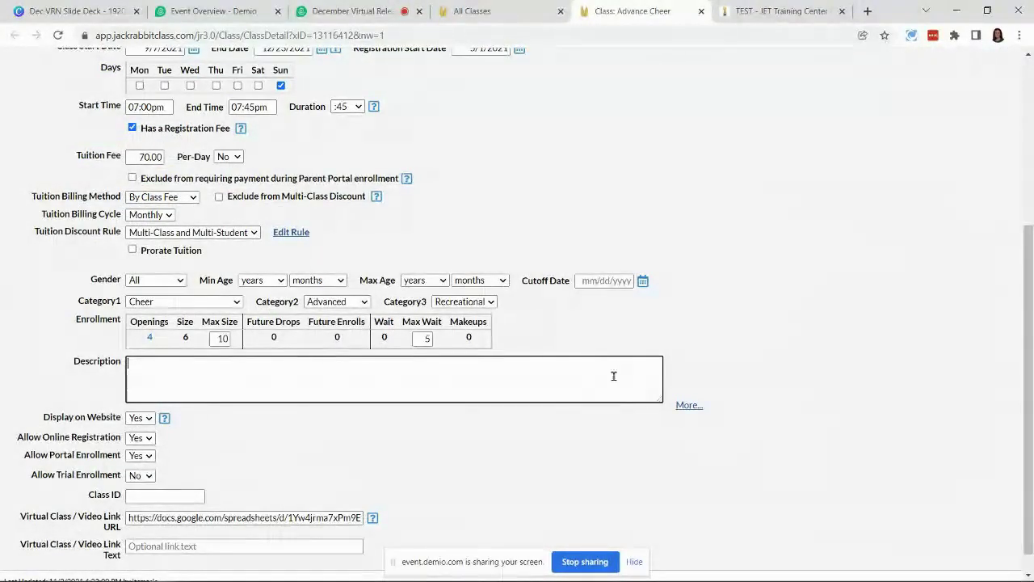
pyautogui.scroll(4, 732, 73)
# Compare with the portal class details, close the Advance Cheer tab, and go to the Executive Dashboard.
pyautogui.click(749, 9)
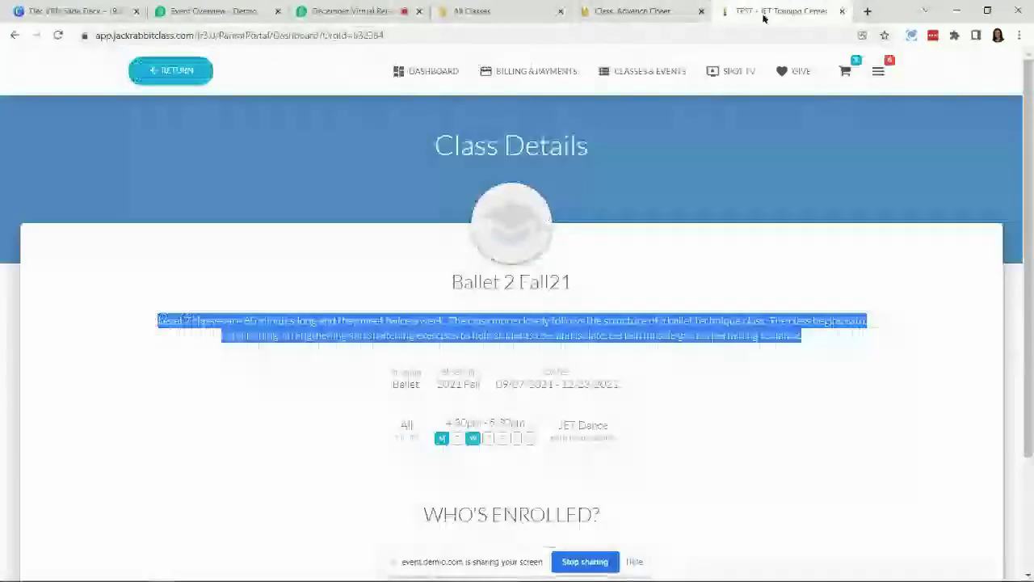
pyautogui.click(653, 11)
pyautogui.hotkey('ctrl', 'w')
pyautogui.click(489, 13)
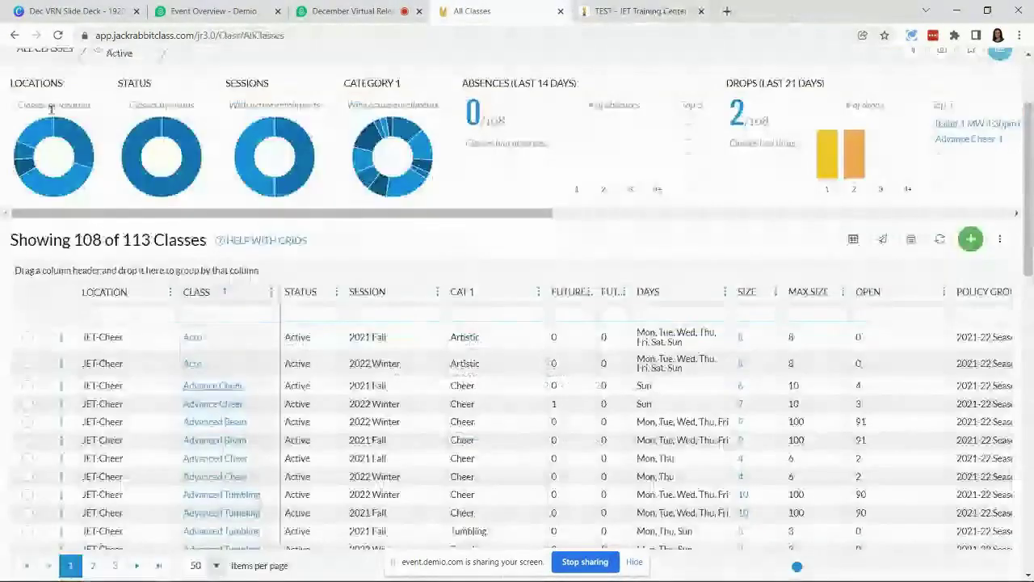
pyautogui.scroll(2, 49, 161)
pyautogui.click(17, 106)
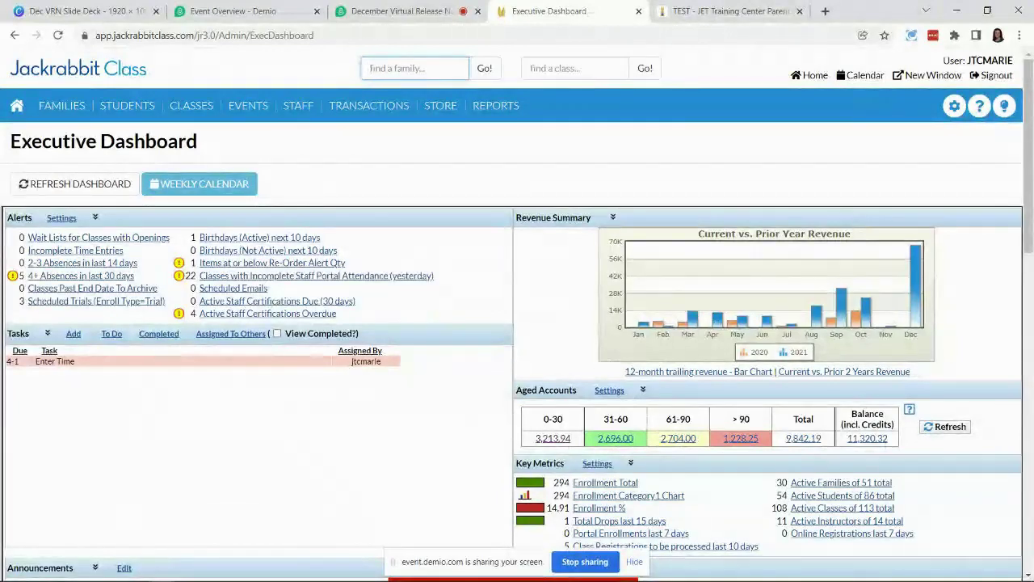
pyautogui.hotkey('alt', 'Tab')
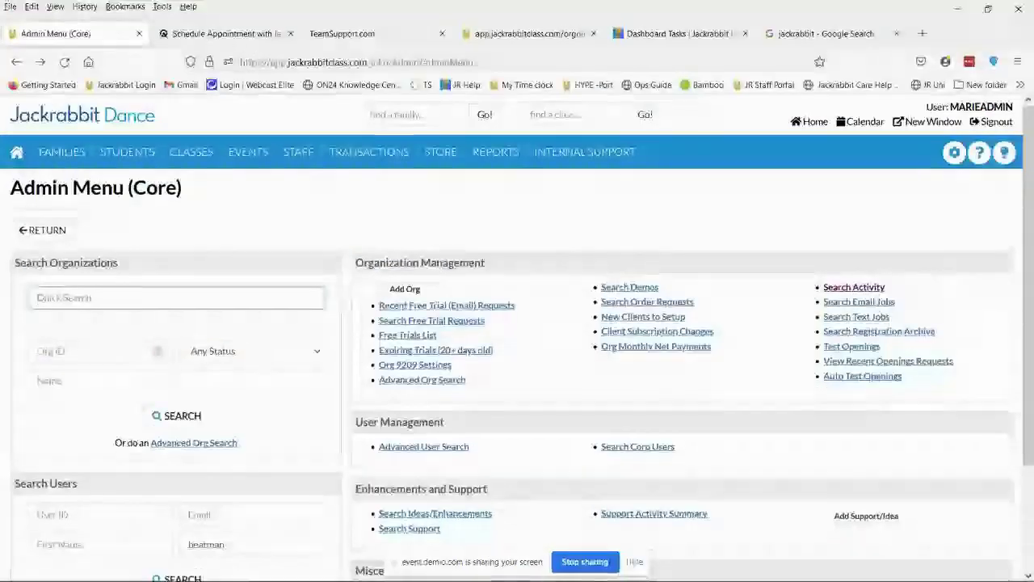
pyautogui.hotkey('alt', 'Tab')
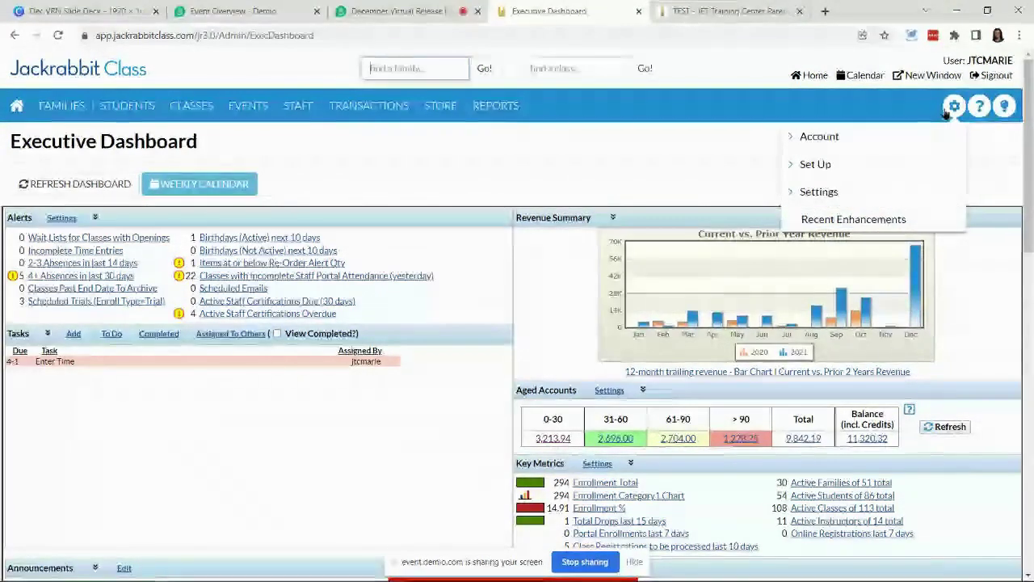
# Log back in to Jackrabbit Class using the autofilled login.
pyautogui.moveTo(954, 106)
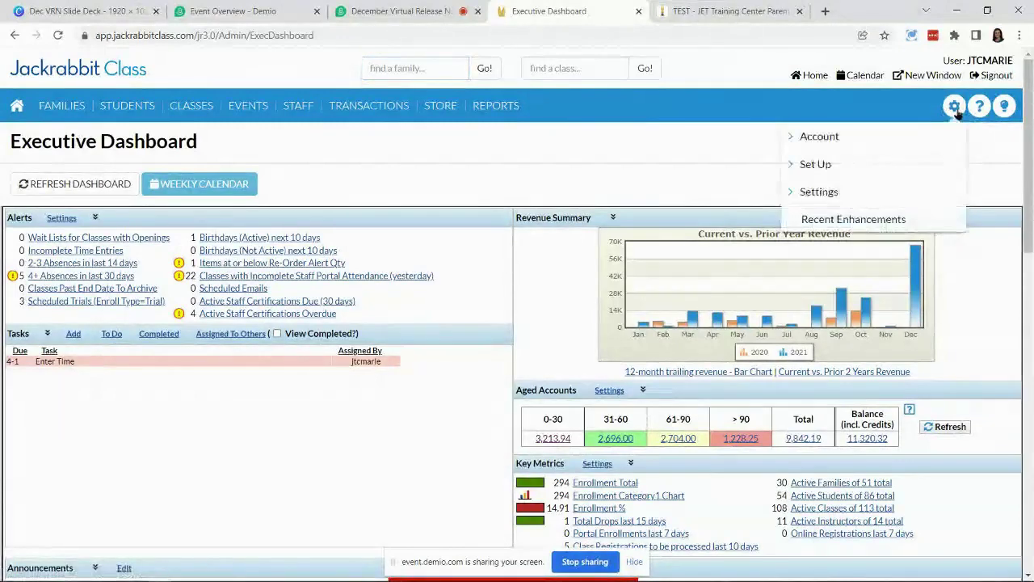
pyautogui.click(818, 196)
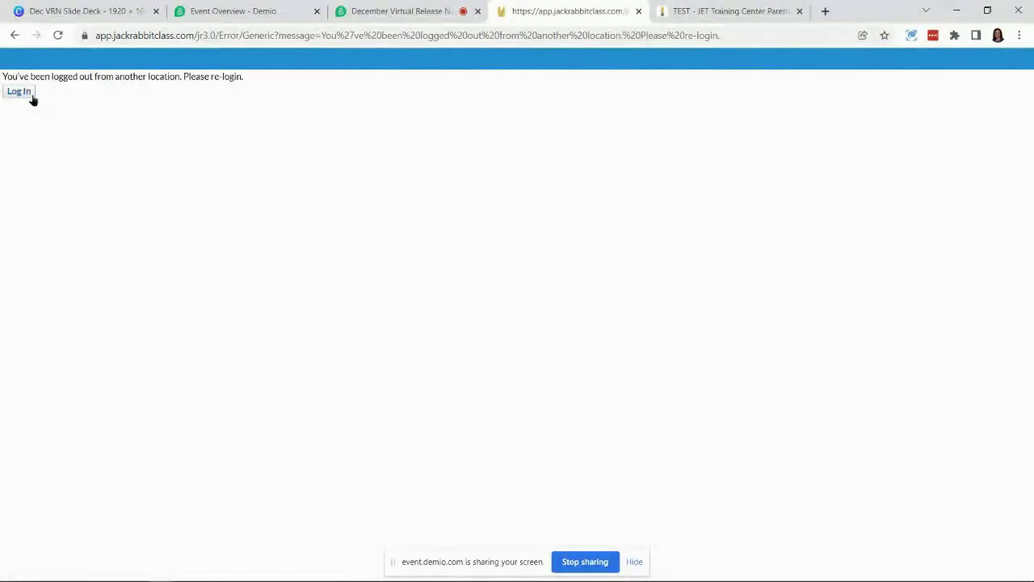
pyautogui.click(25, 92)
pyautogui.click(269, 214)
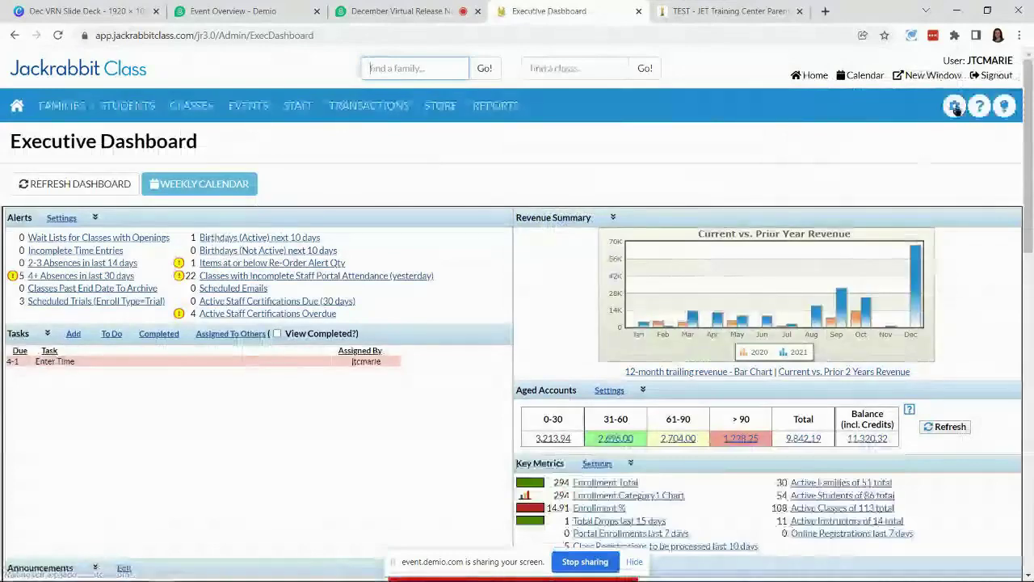
# Open the Policies page from the gear menu's Settings list.
pyautogui.moveTo(955, 107)
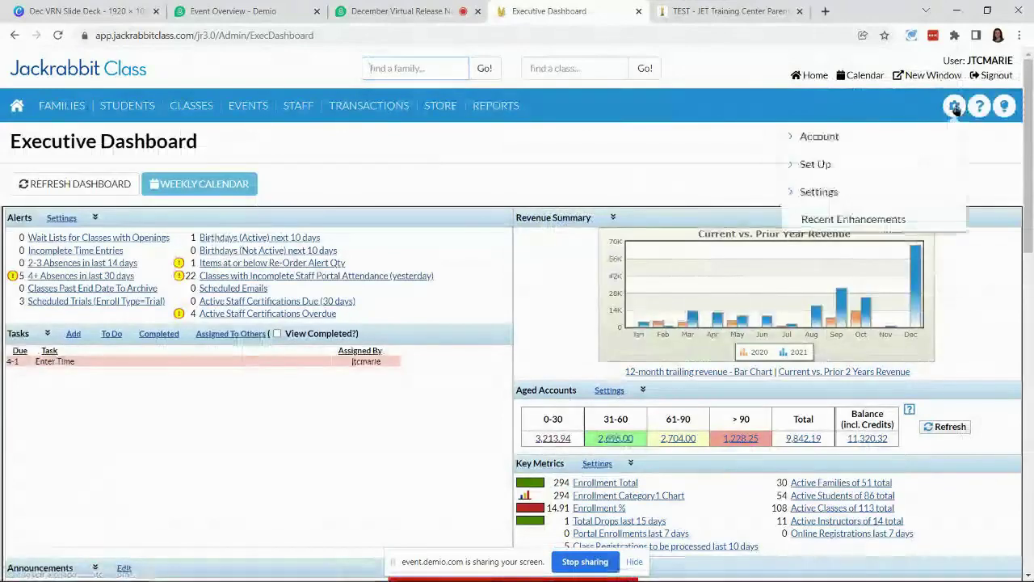
pyautogui.click(820, 198)
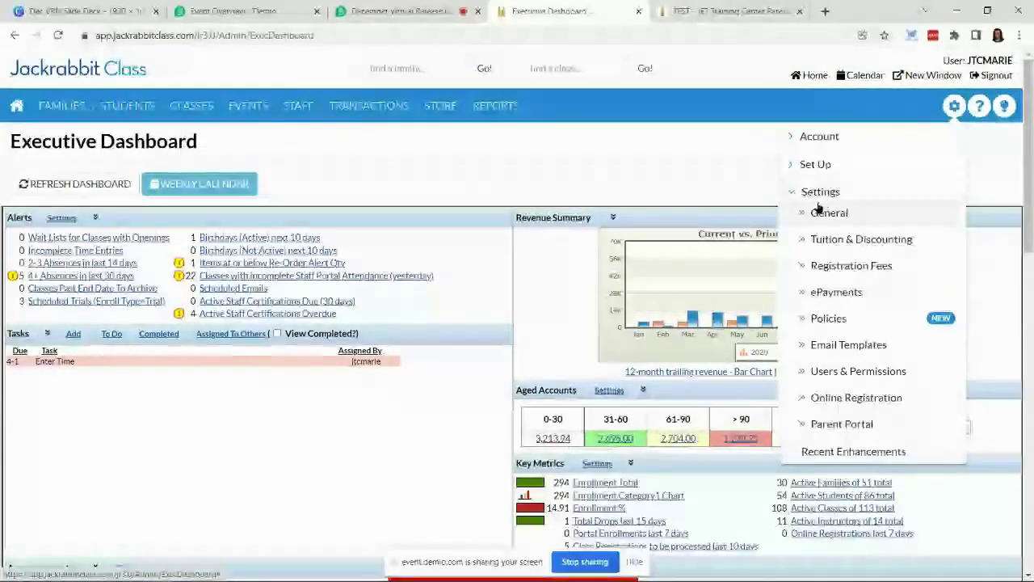
pyautogui.click(824, 321)
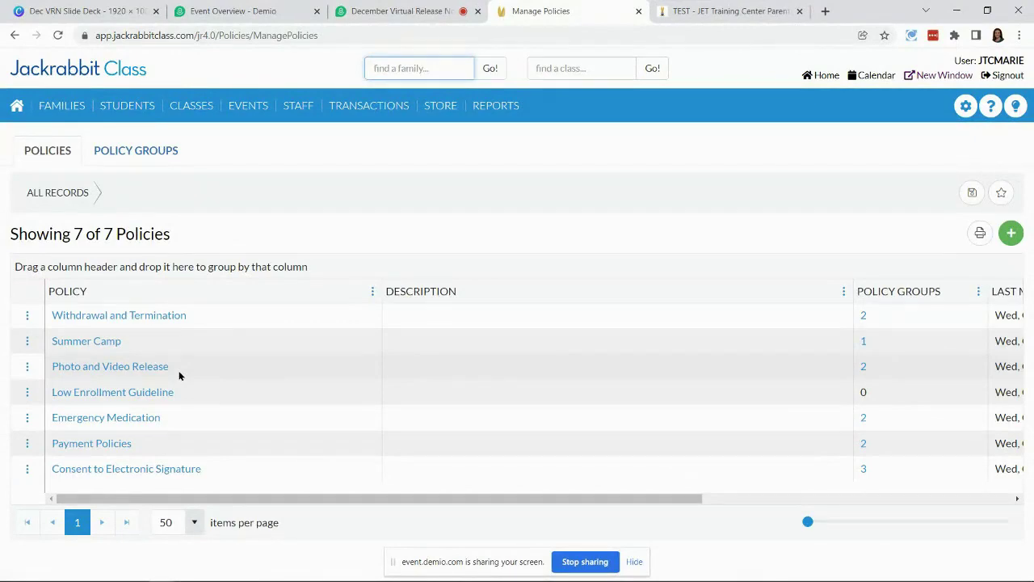
# Switch Manage Policies to the POLICY GROUPS tab to list Competition Team, 2021-22 Season and 2022 Summer.
pyautogui.click(135, 151)
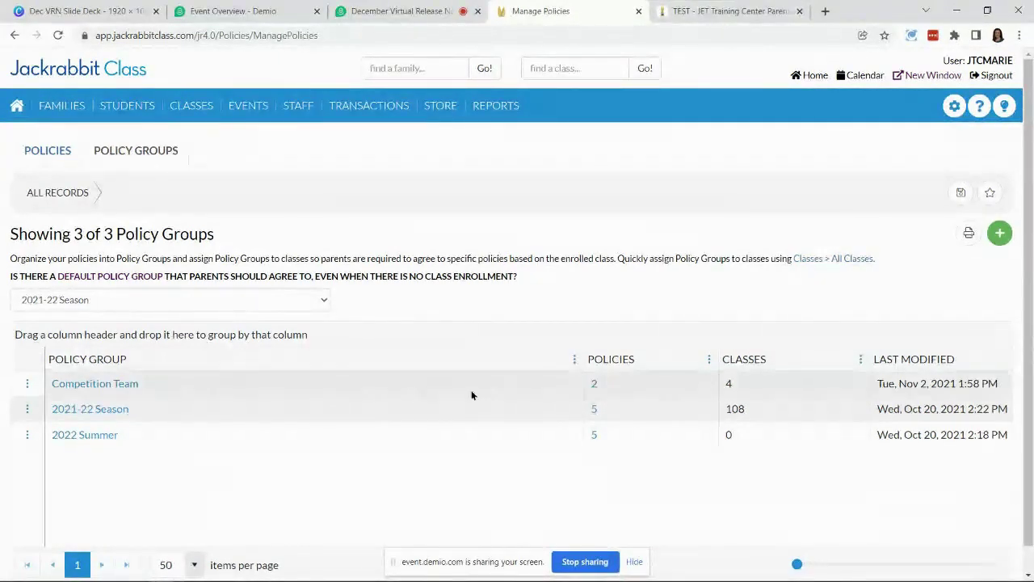
# Preview the 2022 Summer group's policies, then open 2022 Summer in Edit Policy Group.
pyautogui.click(594, 437)
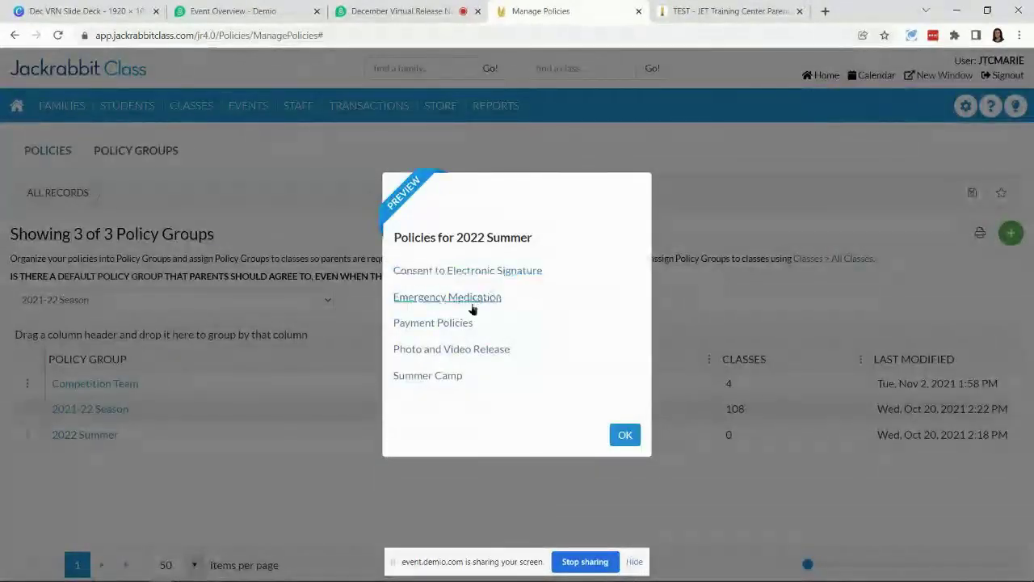
pyautogui.click(622, 434)
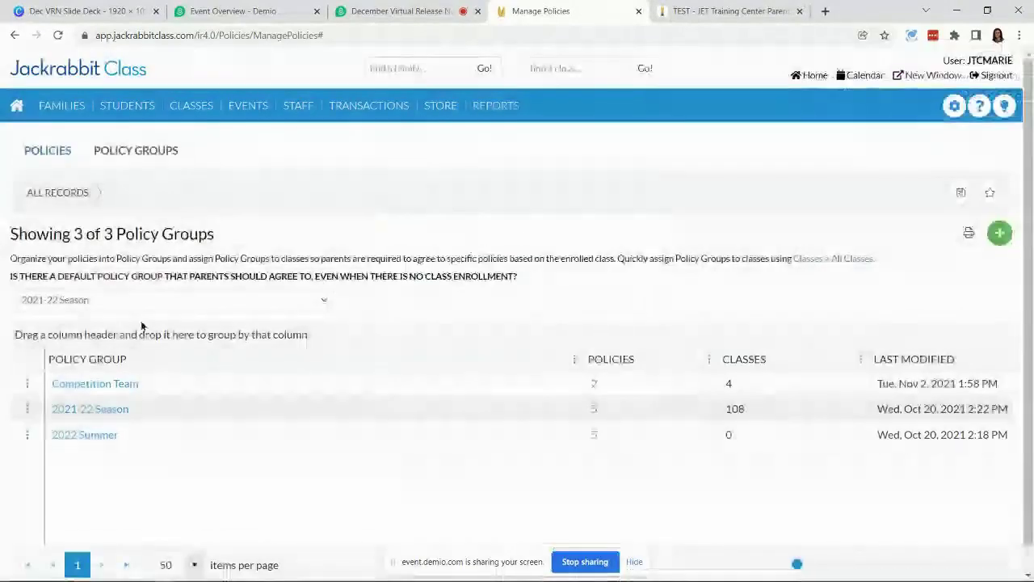
pyautogui.click(57, 155)
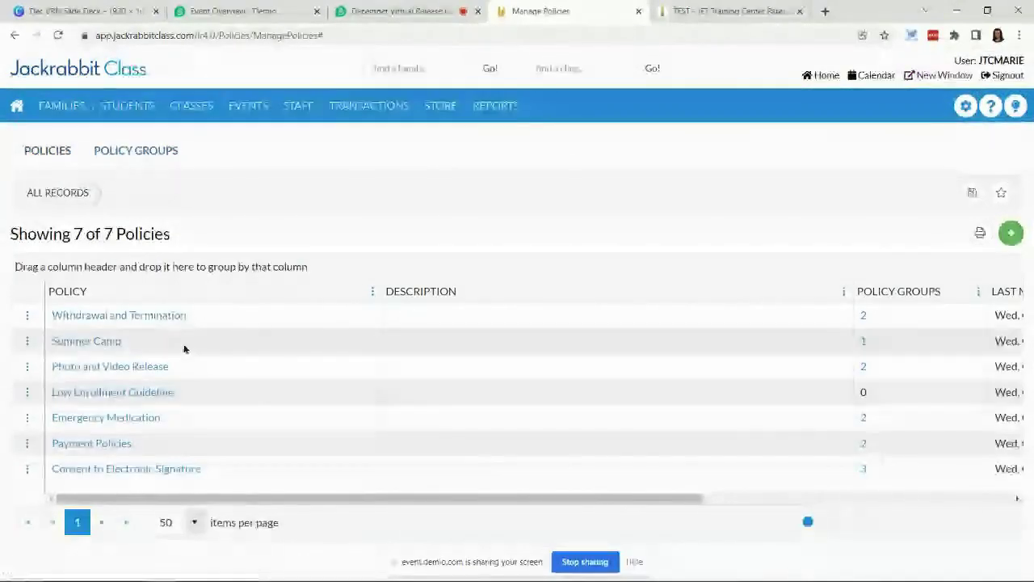
pyautogui.click(137, 156)
pyautogui.click(86, 437)
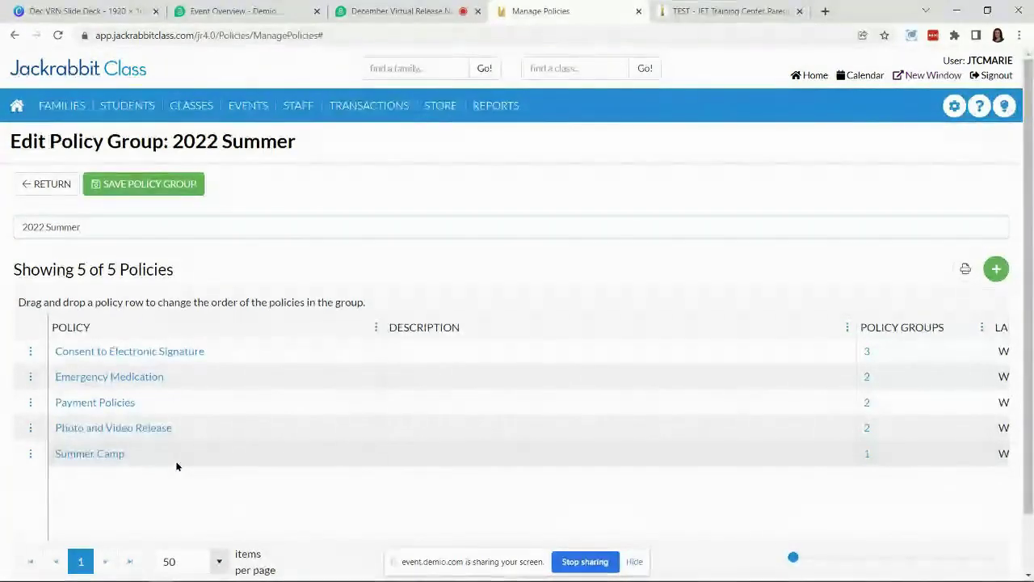
pyautogui.click(995, 269)
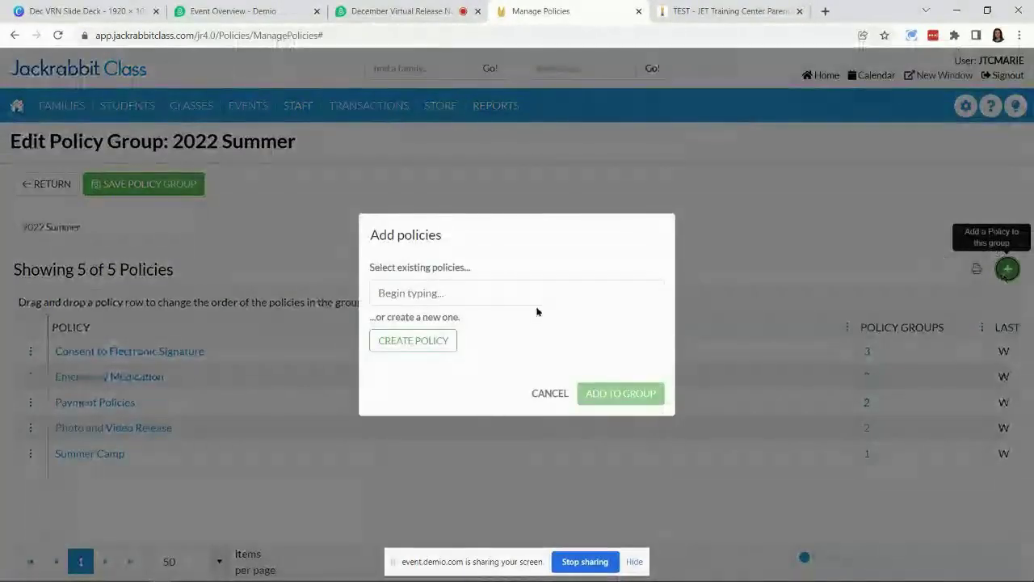
pyautogui.click(465, 289)
pyautogui.write('lo')
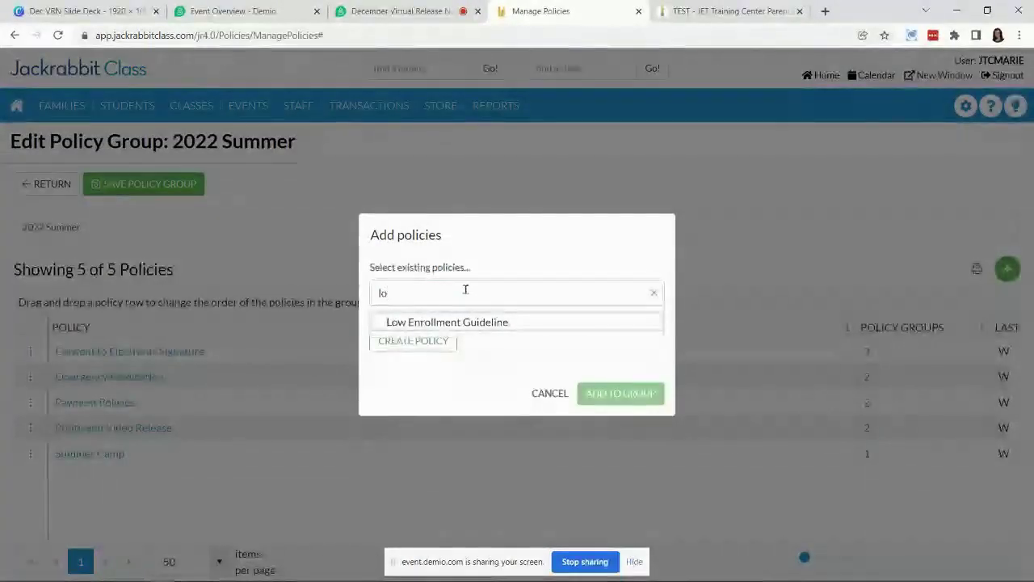
pyautogui.click(443, 322)
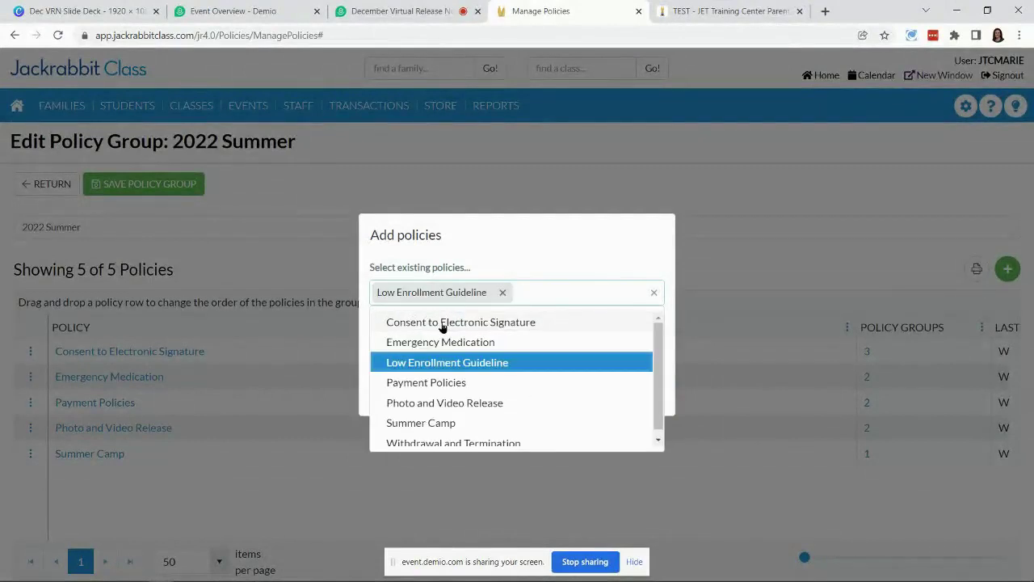
pyautogui.click(440, 362)
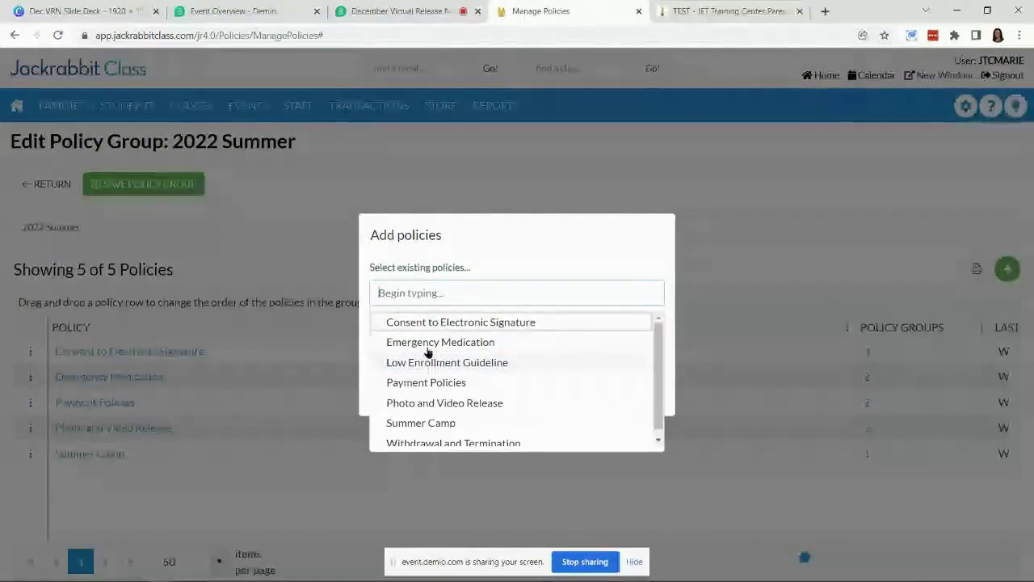
pyautogui.click(416, 366)
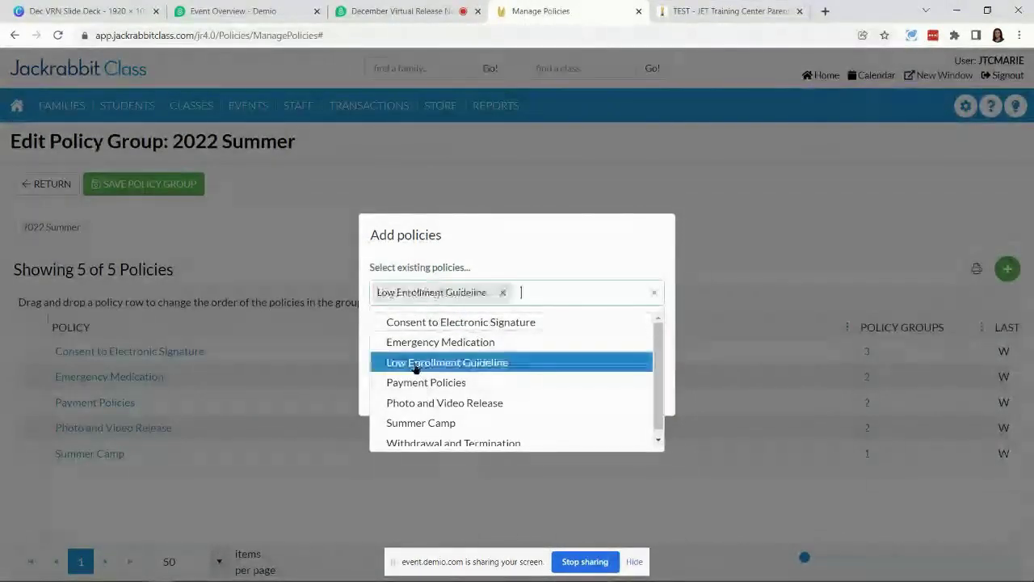
pyautogui.click(297, 448)
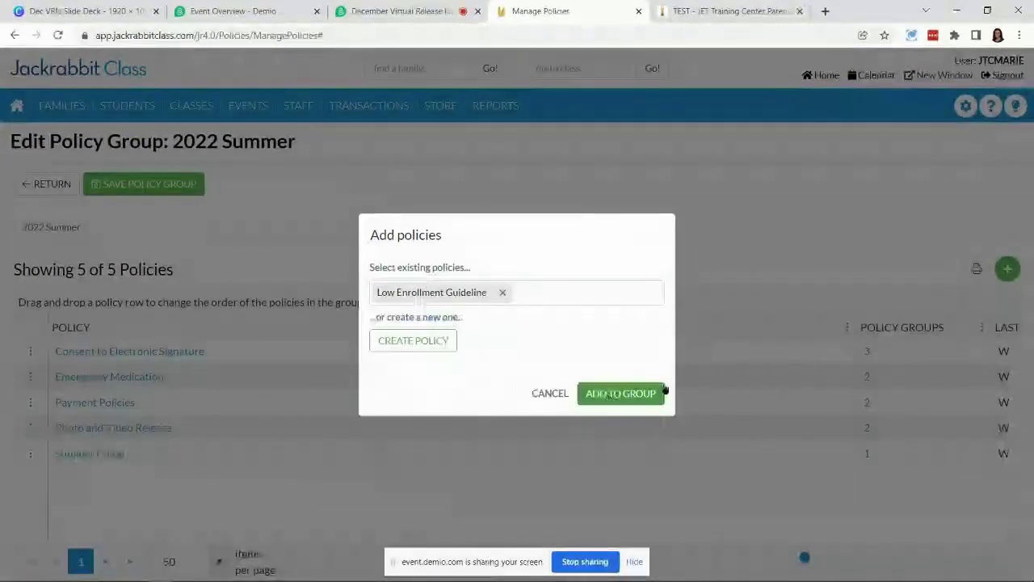
pyautogui.click(616, 399)
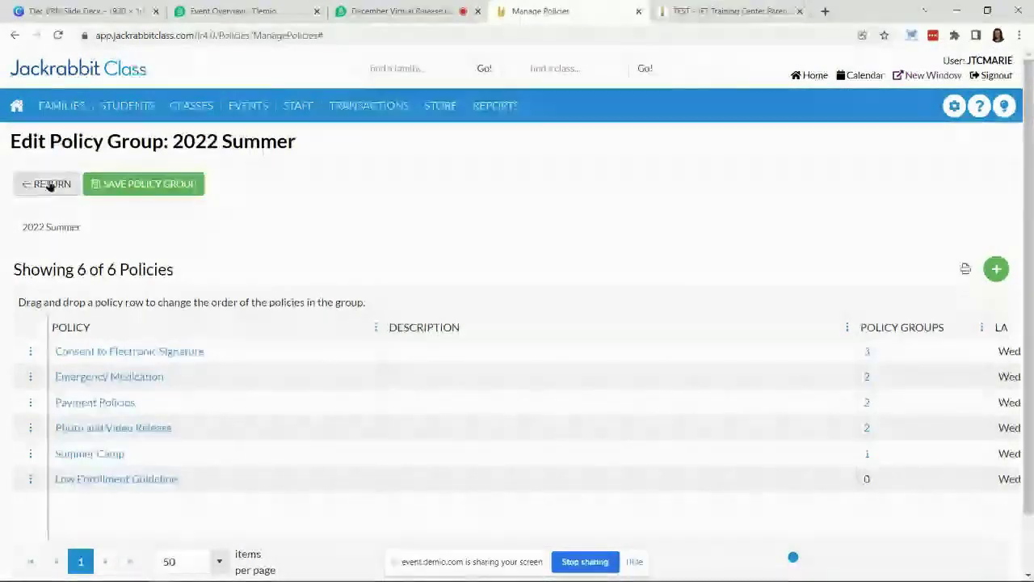
# Save the six-policy 2022 Summer policy group and return to the seven-policy list.
pyautogui.click(144, 185)
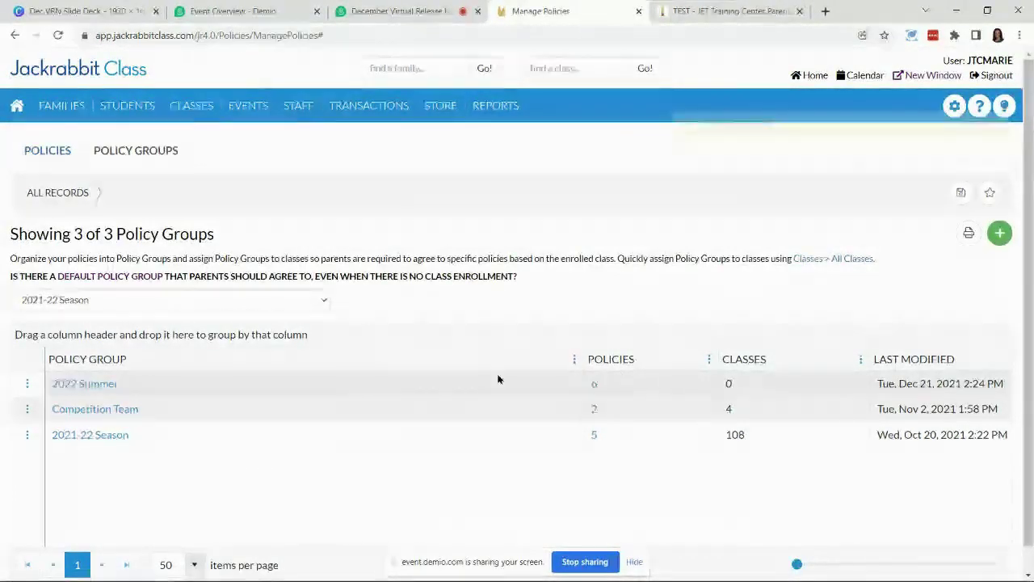
pyautogui.click(46, 151)
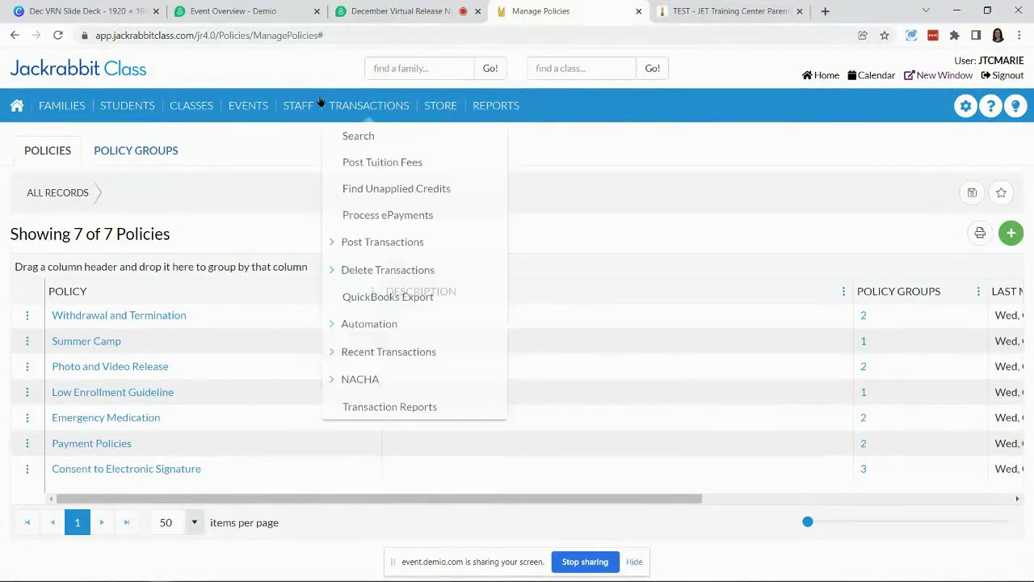
# Return to the Executive Dashboard showing 294 total enrollments.
pyautogui.click(17, 106)
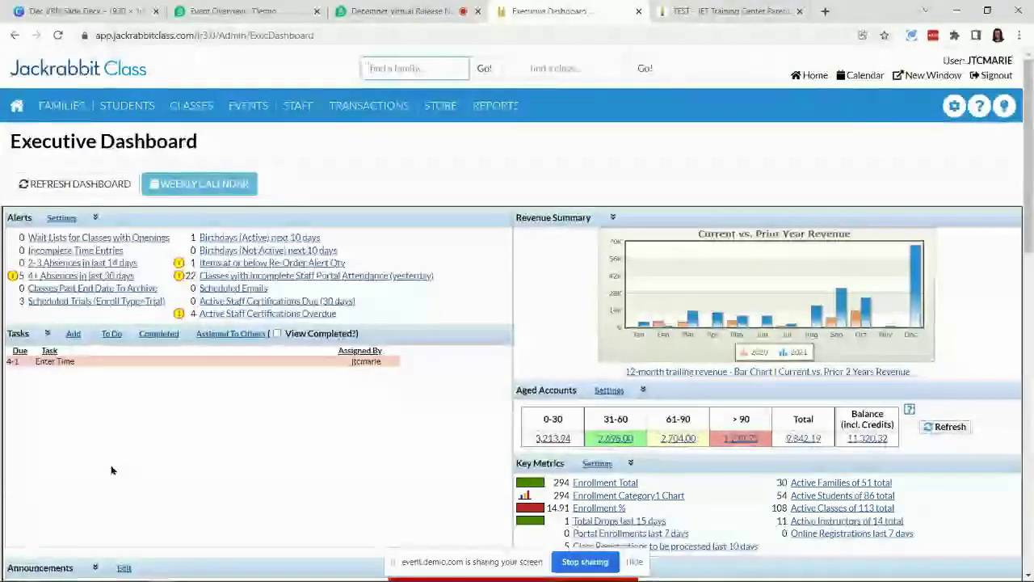
pyautogui.moveTo(944, 118)
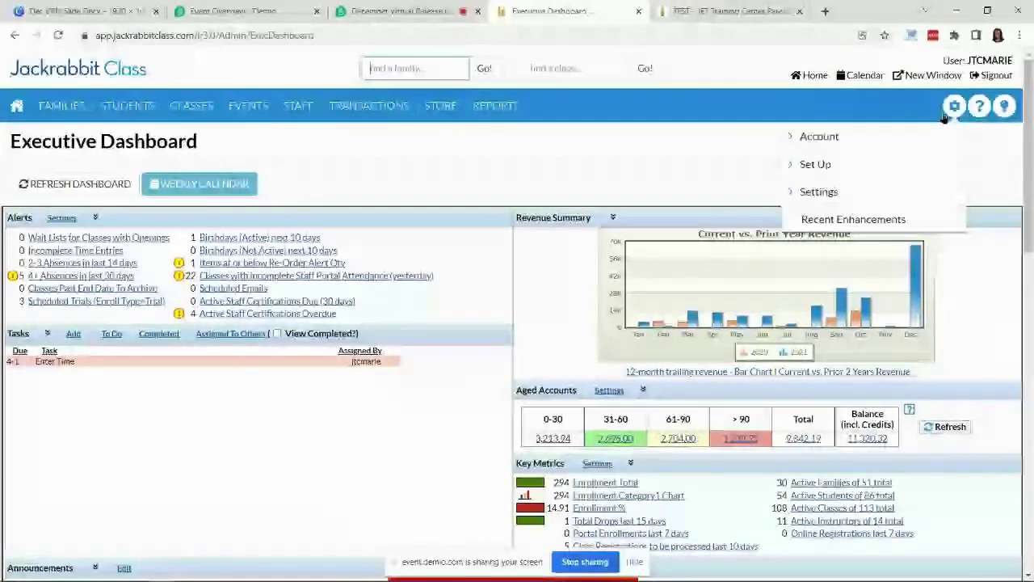
pyautogui.click(829, 200)
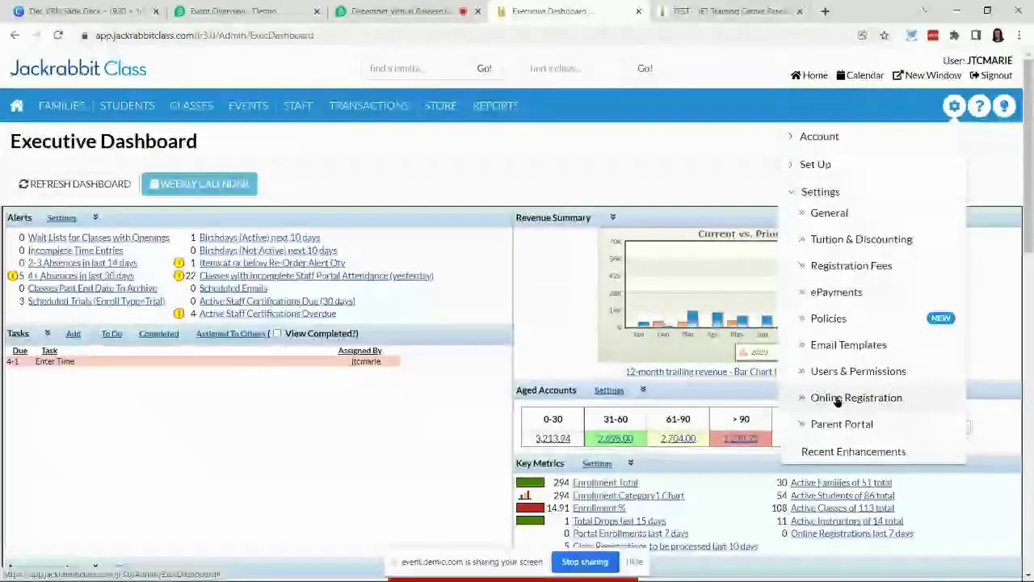
pyautogui.click(369, 436)
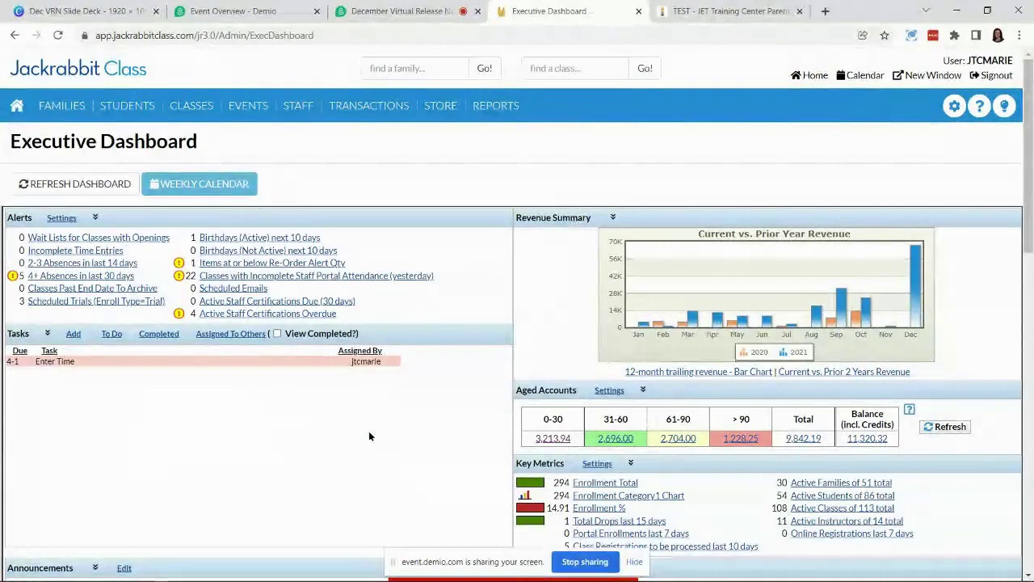
# Open Registration Fees from the gear menu's Settings list.
pyautogui.click(955, 110)
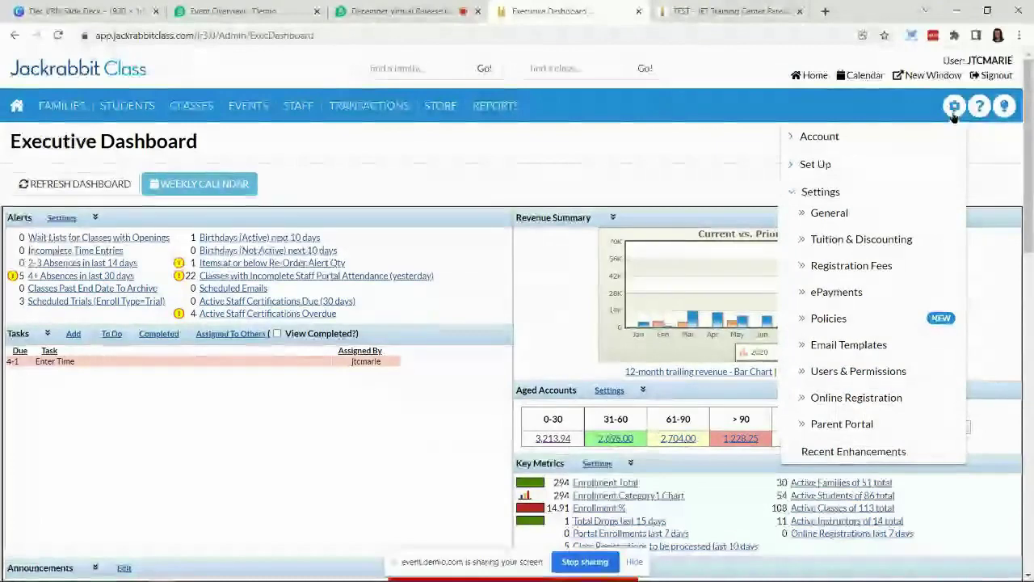
pyautogui.click(845, 268)
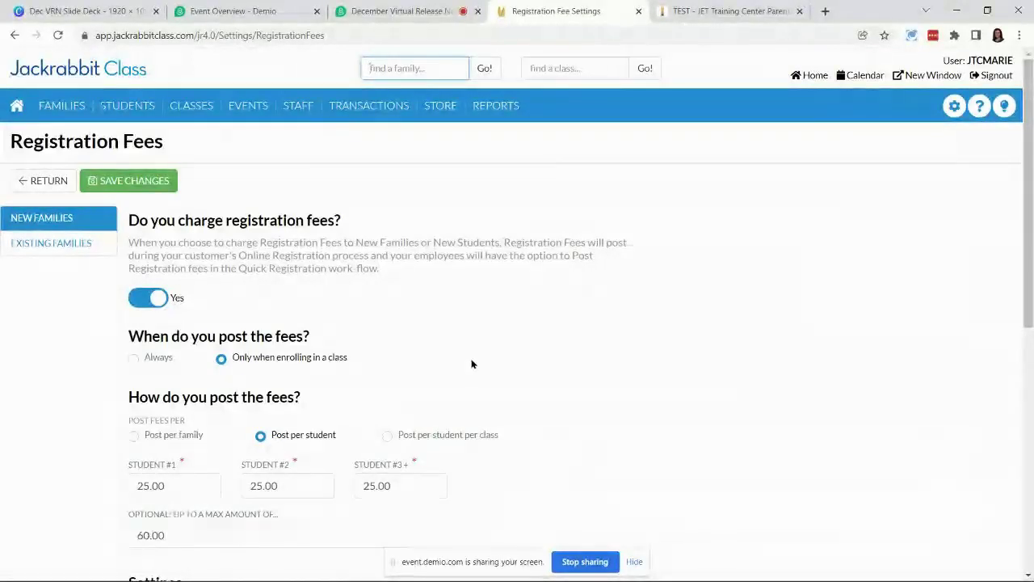
pyautogui.scroll(-3, 509, 347)
pyautogui.scroll(-3, 546, 331)
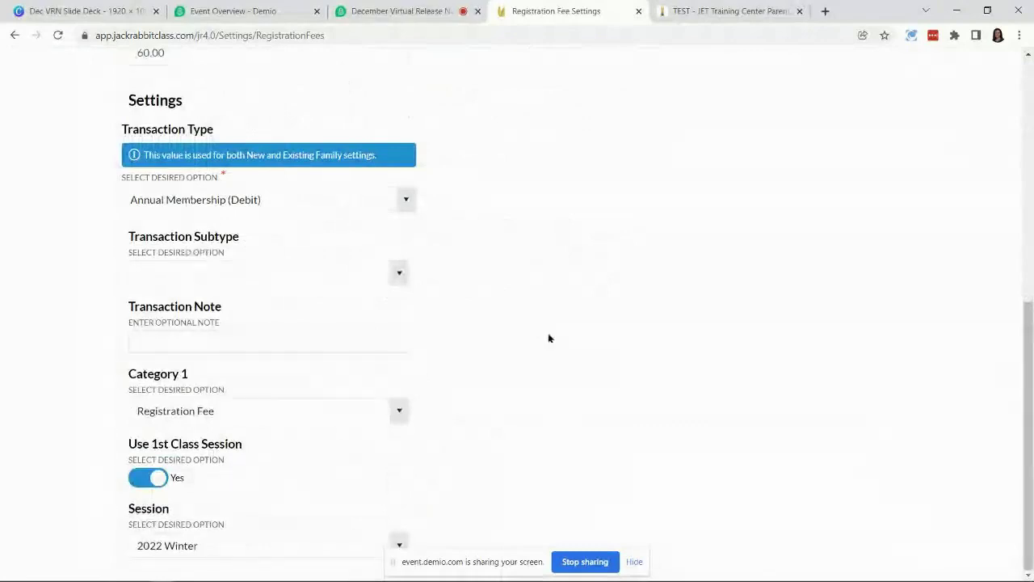
pyautogui.scroll(5, 551, 345)
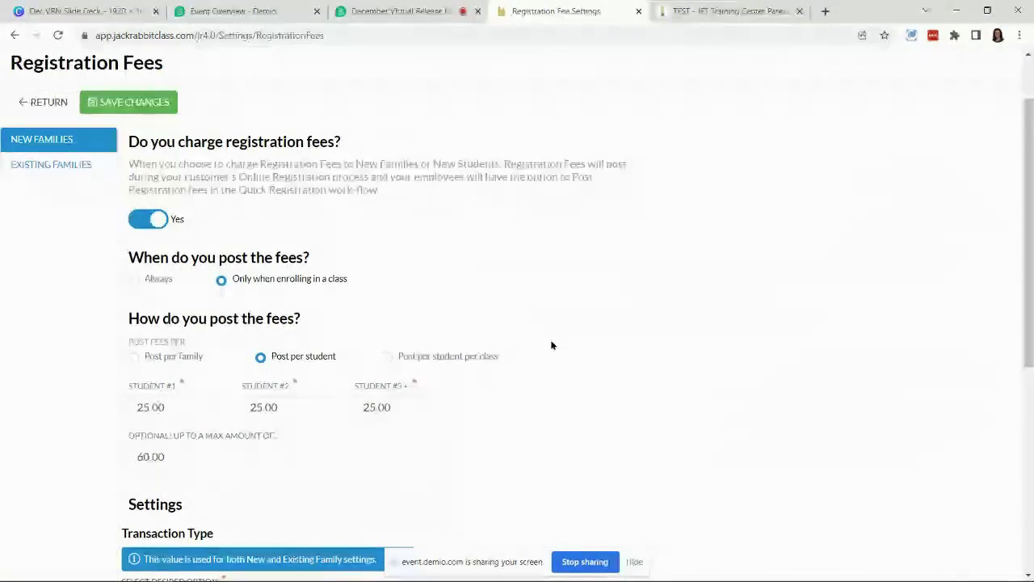
pyautogui.click(159, 220)
pyautogui.click(158, 299)
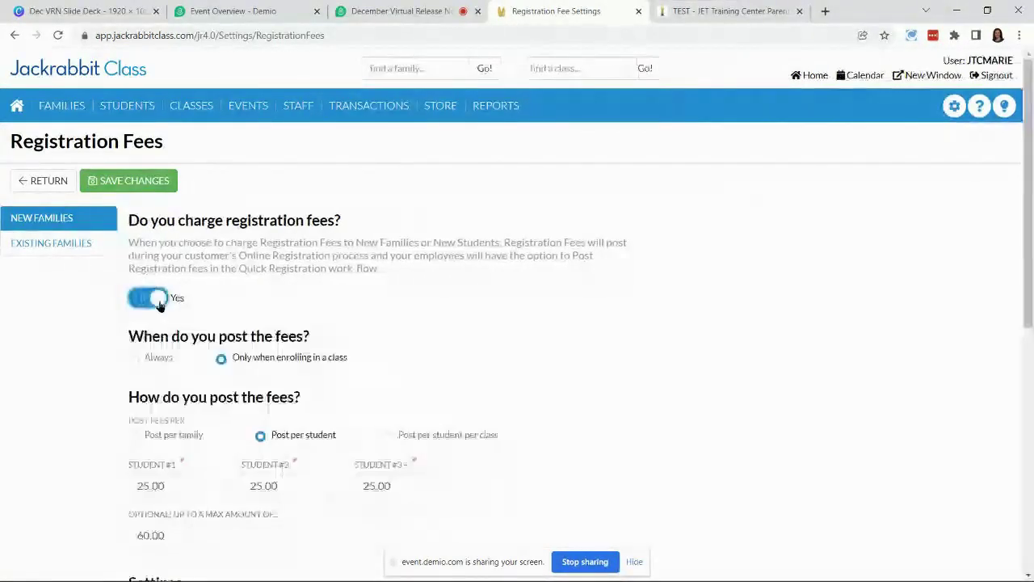
pyautogui.click(38, 246)
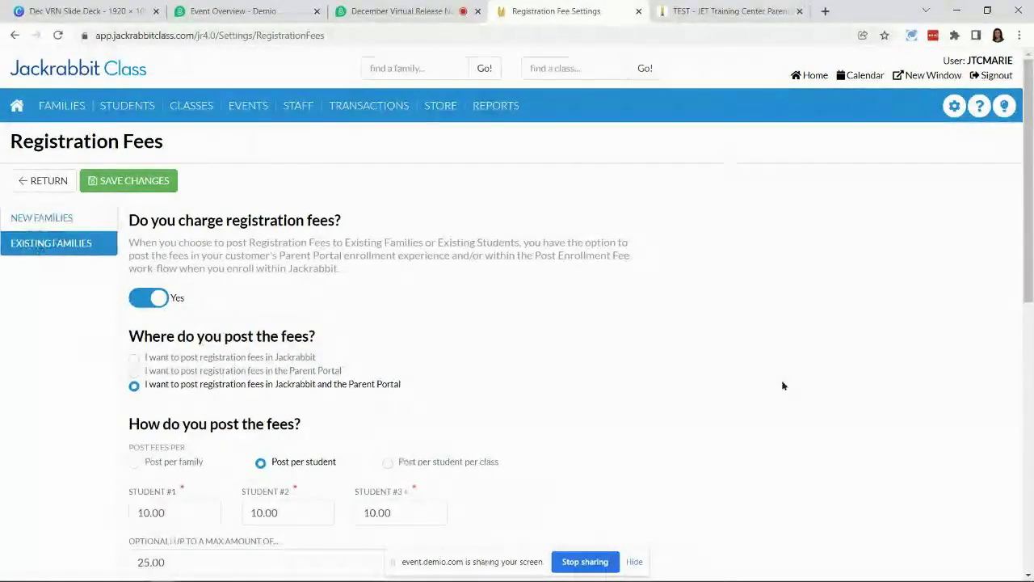
pyautogui.scroll(-3, 781, 384)
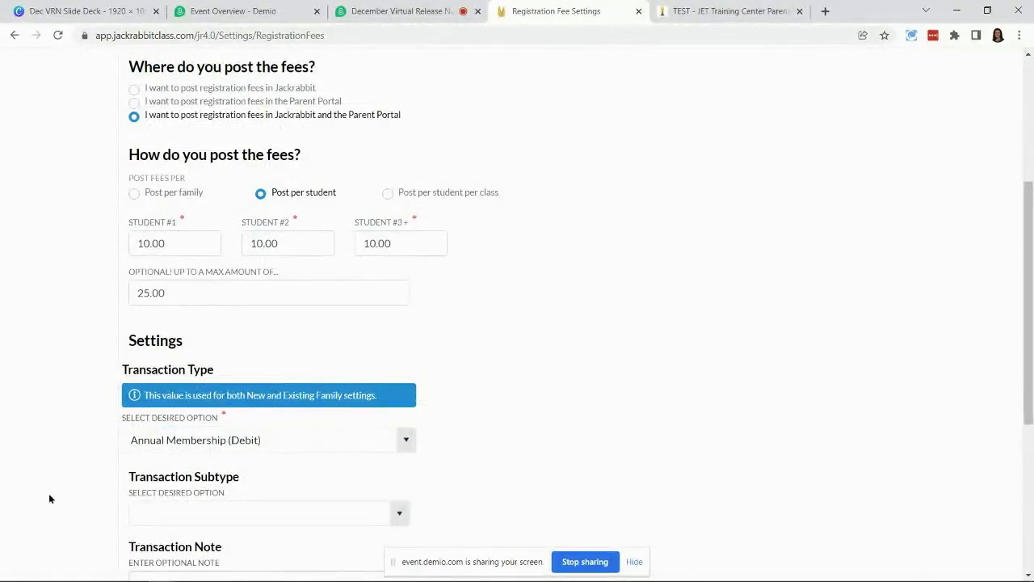
pyautogui.click(129, 443)
pyautogui.click(546, 373)
pyautogui.scroll(-4, 532, 444)
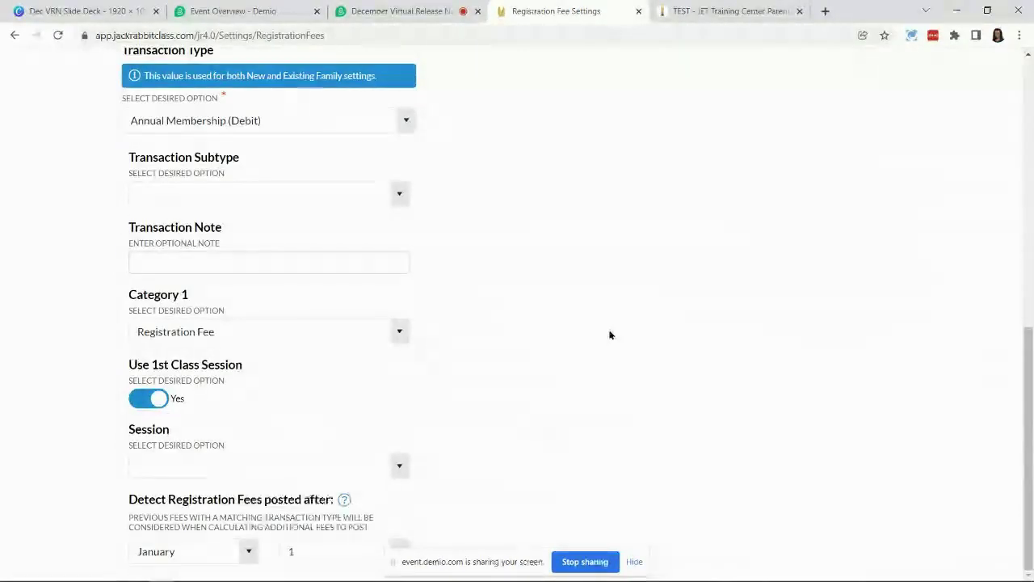
pyautogui.moveTo(126, 501); pyautogui.dragTo(330, 508)
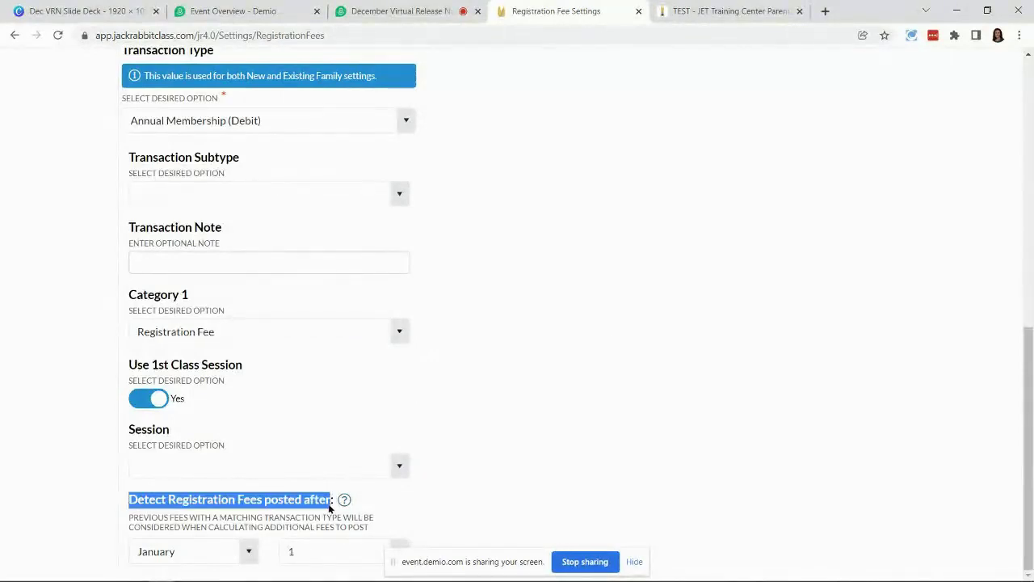
pyautogui.click(591, 457)
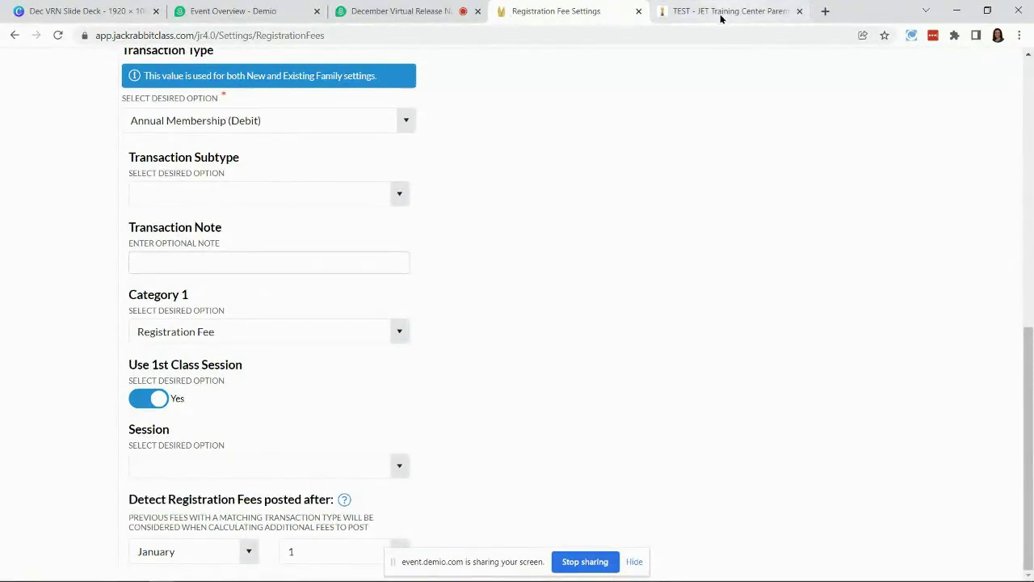
# Open the family's Parent Portal cart, highlight the 20.00 registration fee, and proceed to payment.
pyautogui.click(694, 13)
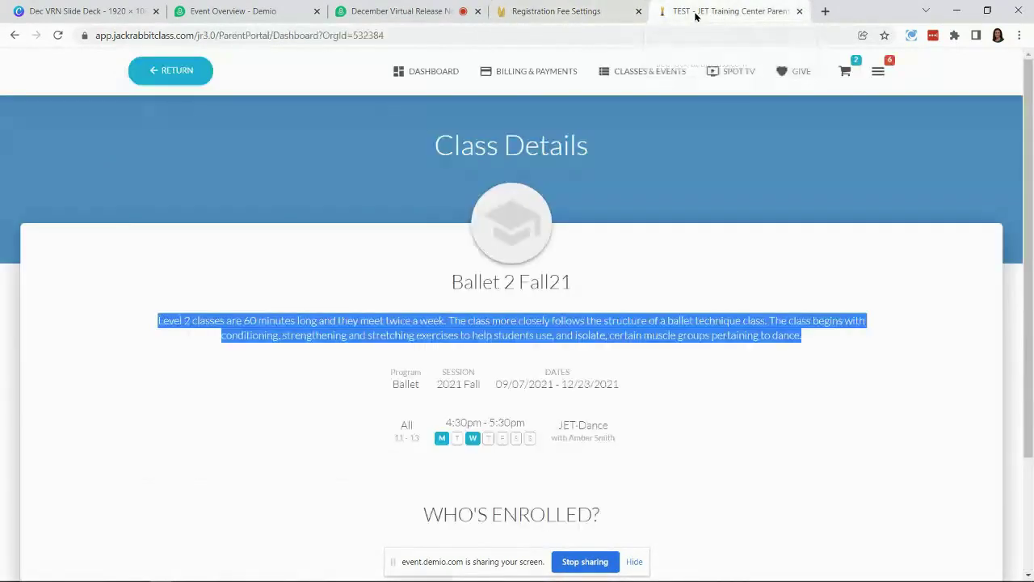
pyautogui.click(846, 72)
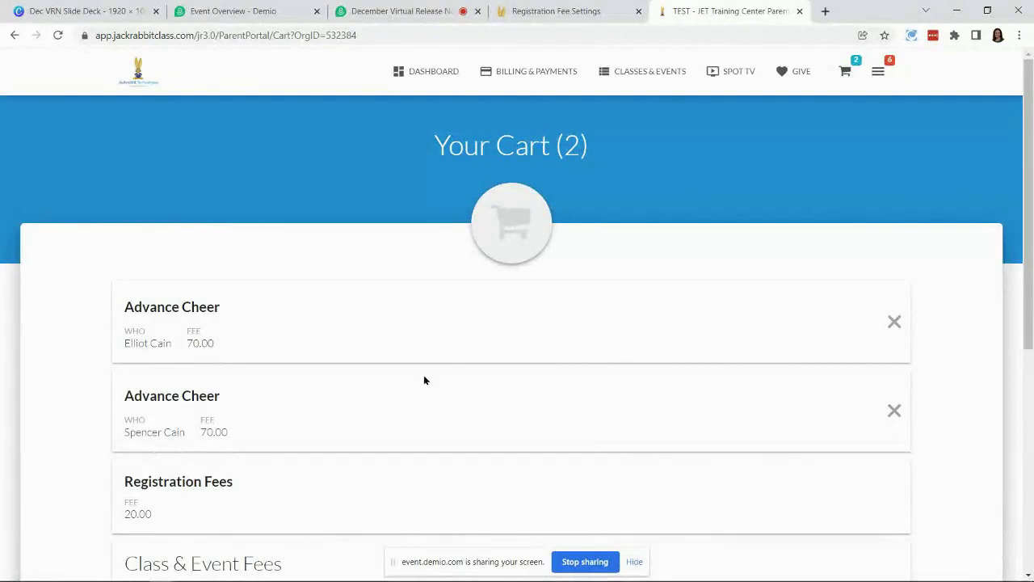
pyautogui.scroll(-2, 423, 373)
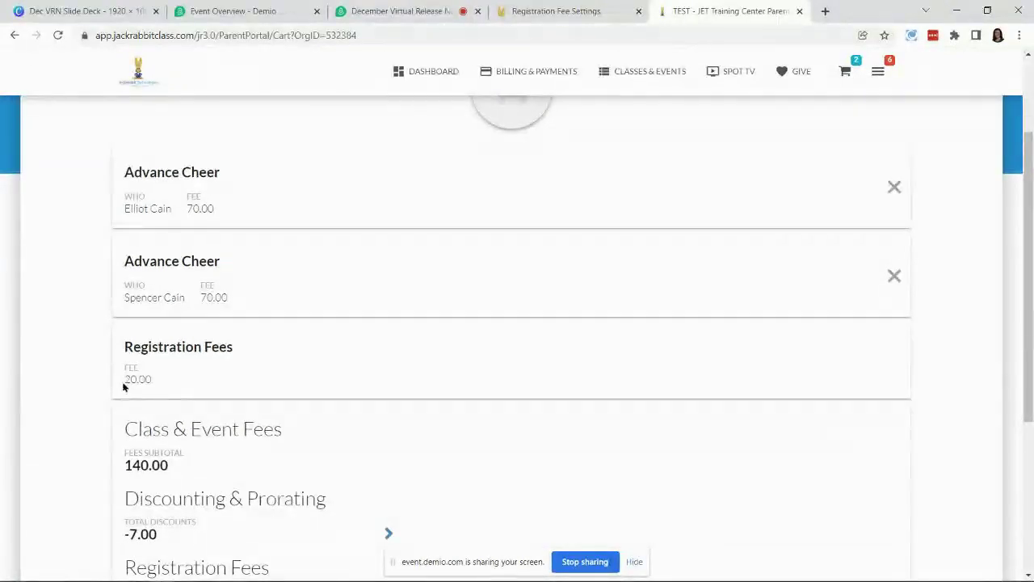
pyautogui.moveTo(123, 364); pyautogui.dragTo(168, 383)
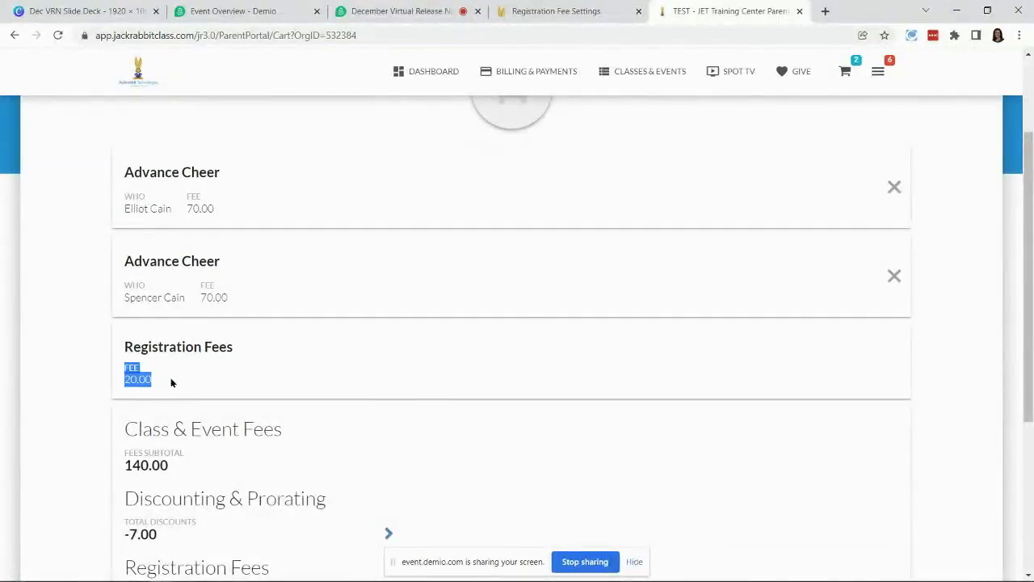
pyautogui.click(248, 214)
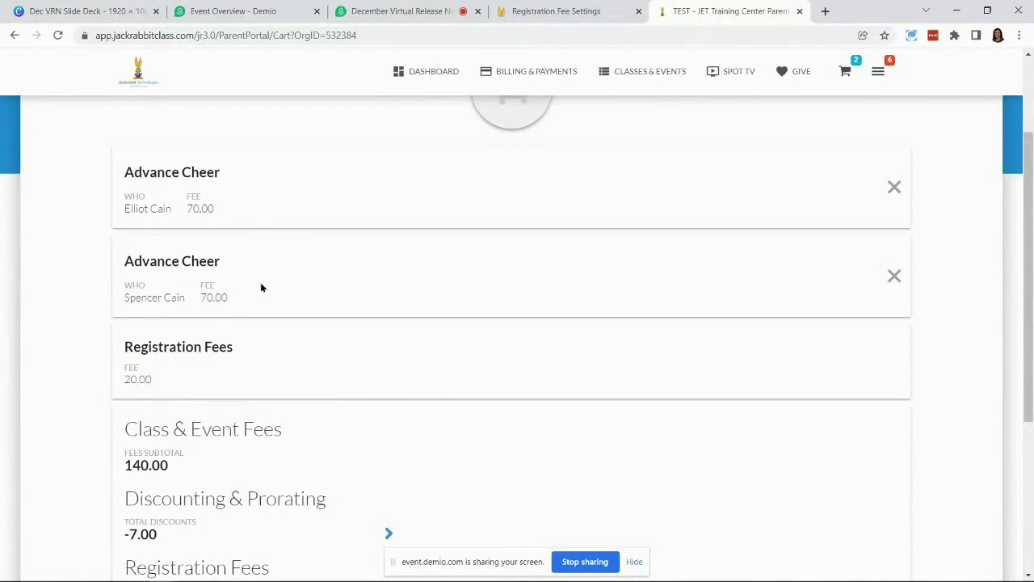
pyautogui.scroll(-3, 443, 350)
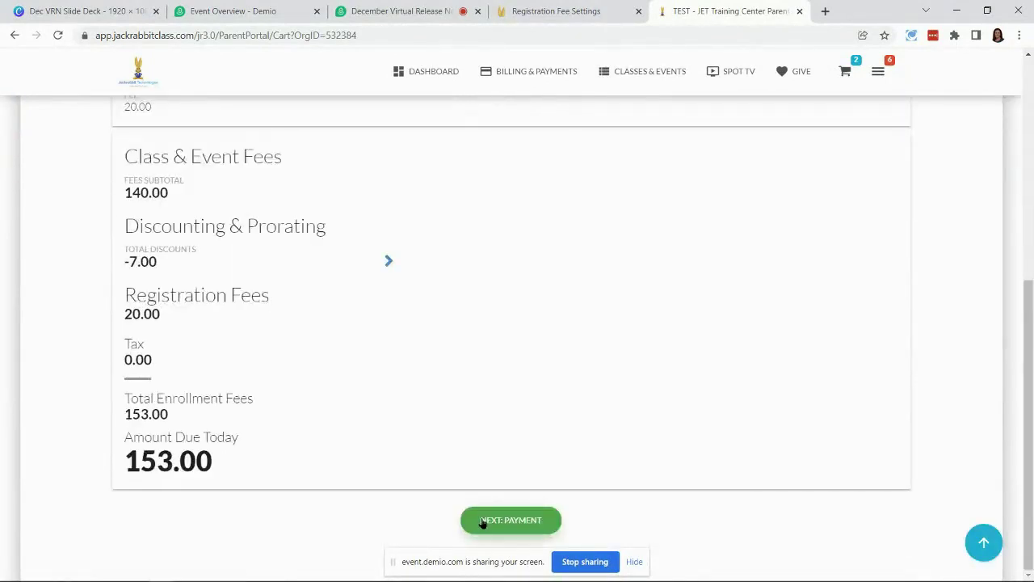
pyautogui.click(482, 522)
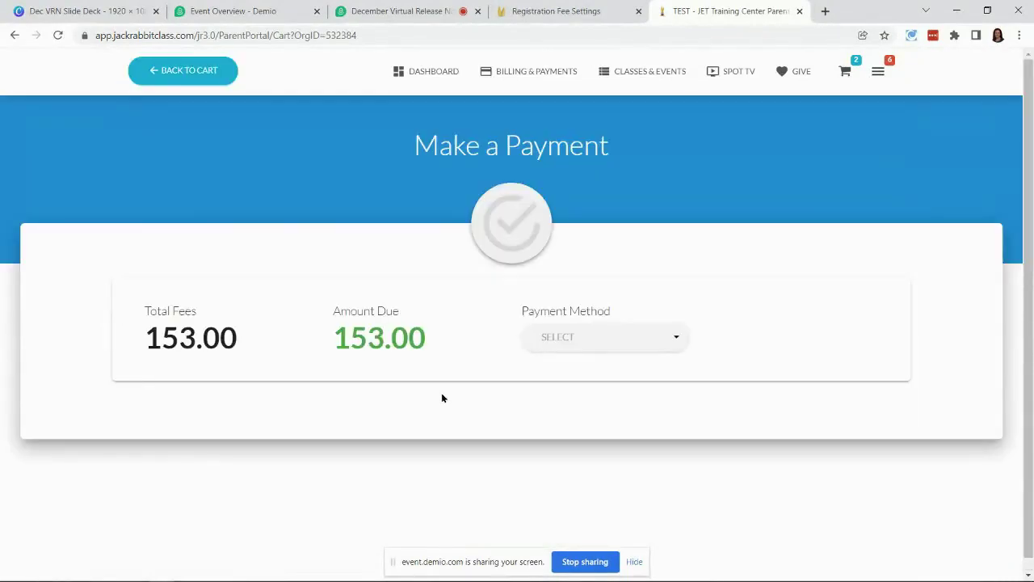
# Select the saved Mastercard as the payment method.
pyautogui.scroll(-1, 485, 477)
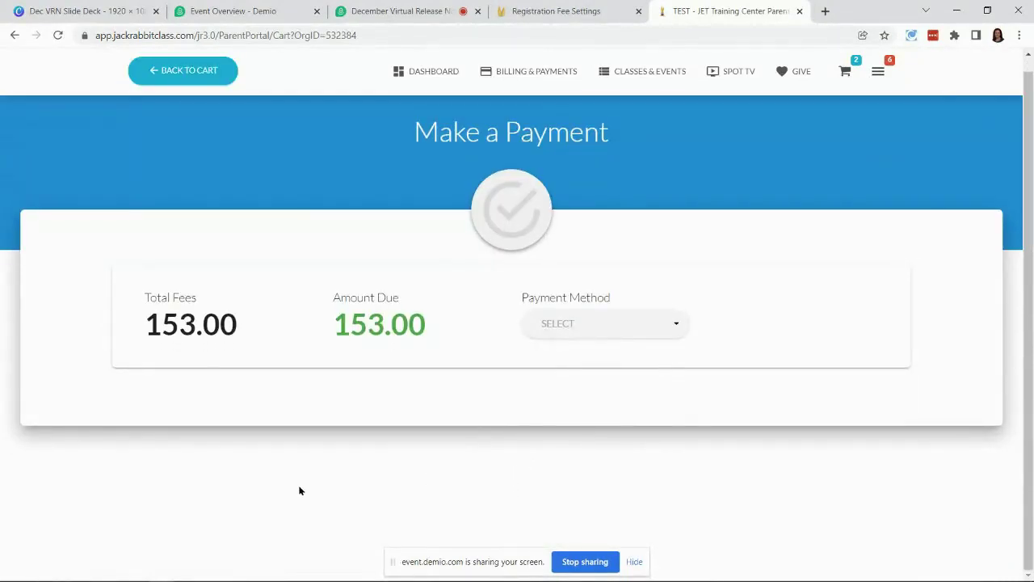
pyautogui.click(567, 336)
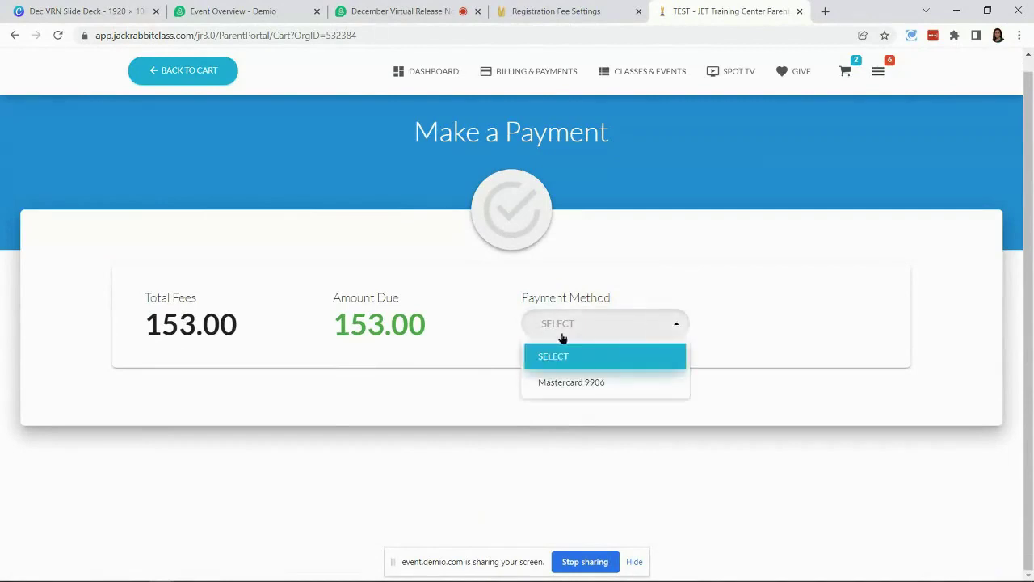
pyautogui.click(561, 380)
pyautogui.scroll(-2, 722, 421)
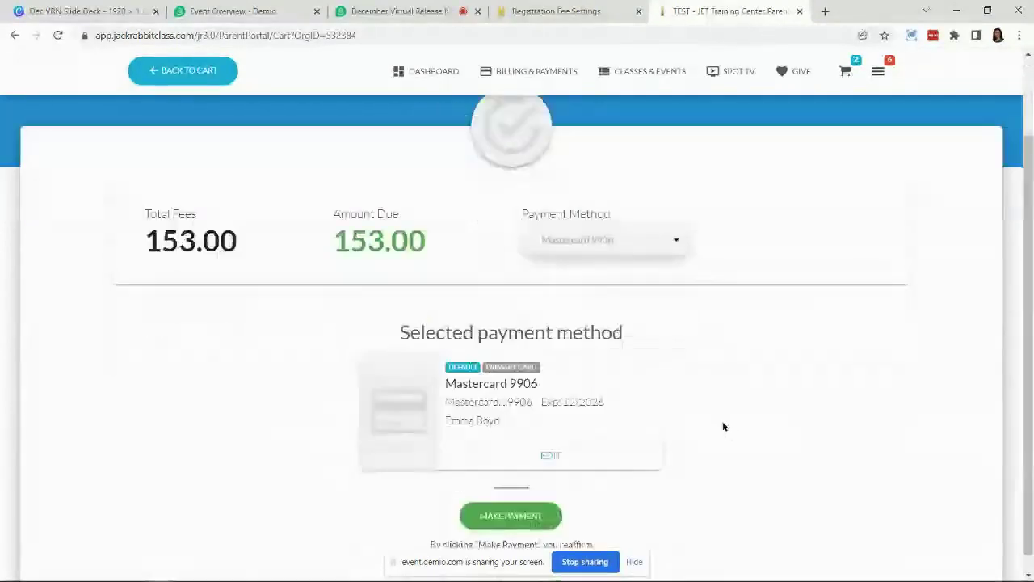
# Pay the 153.00 due with the card security code and dismiss both confirmations.
pyautogui.click(485, 496)
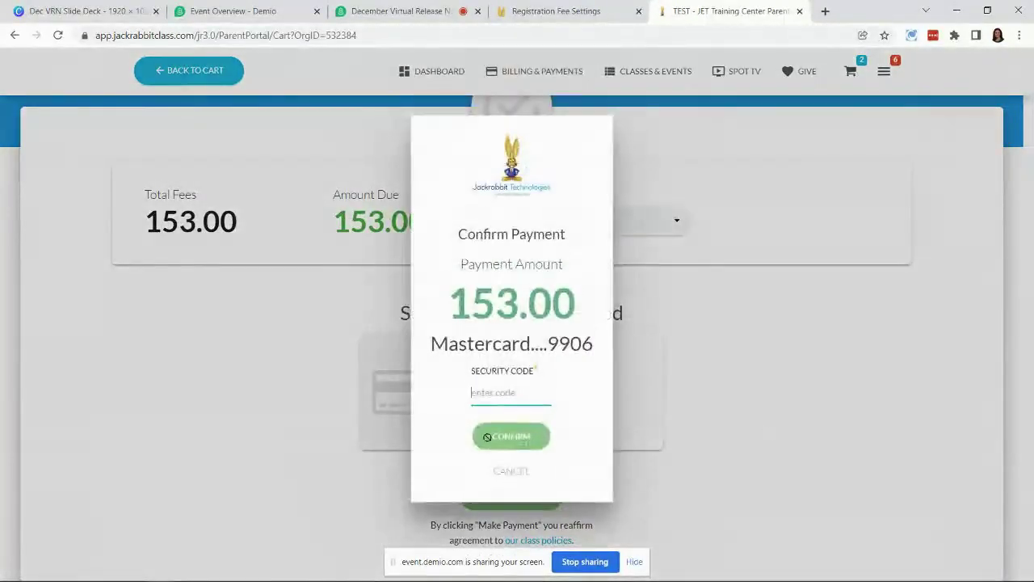
pyautogui.click(504, 391)
pyautogui.write('153')
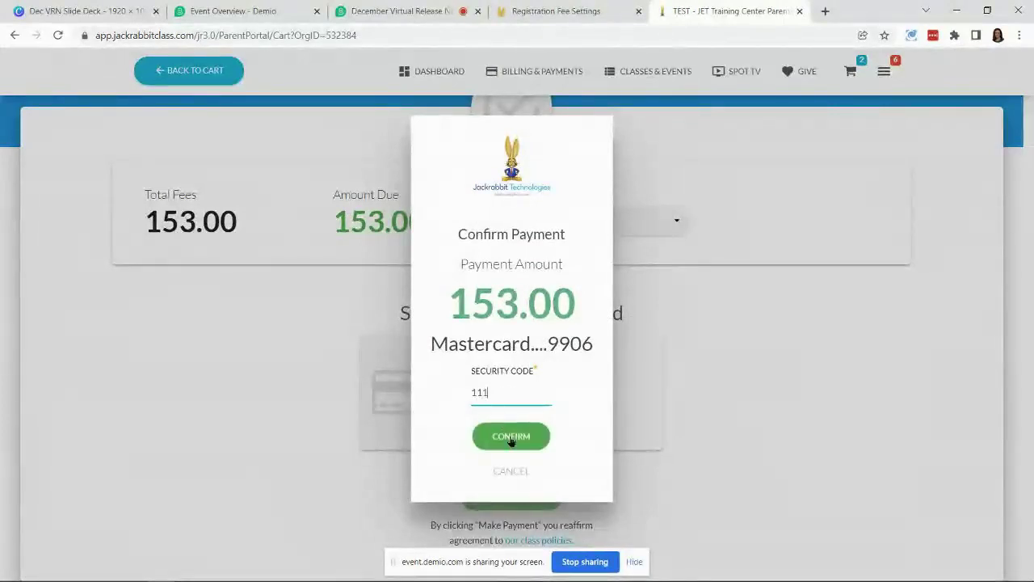
pyautogui.click(516, 439)
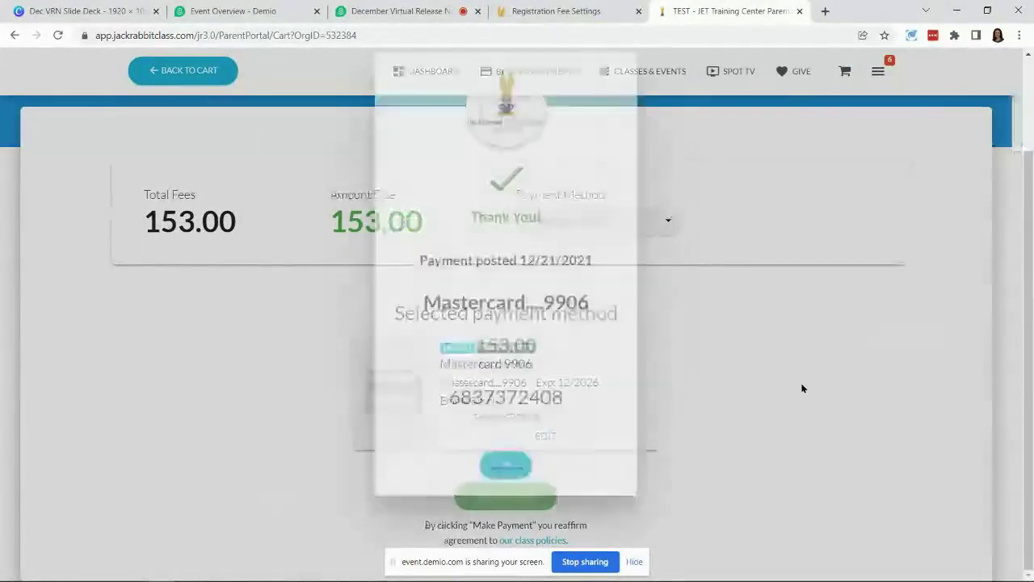
pyautogui.click(499, 527)
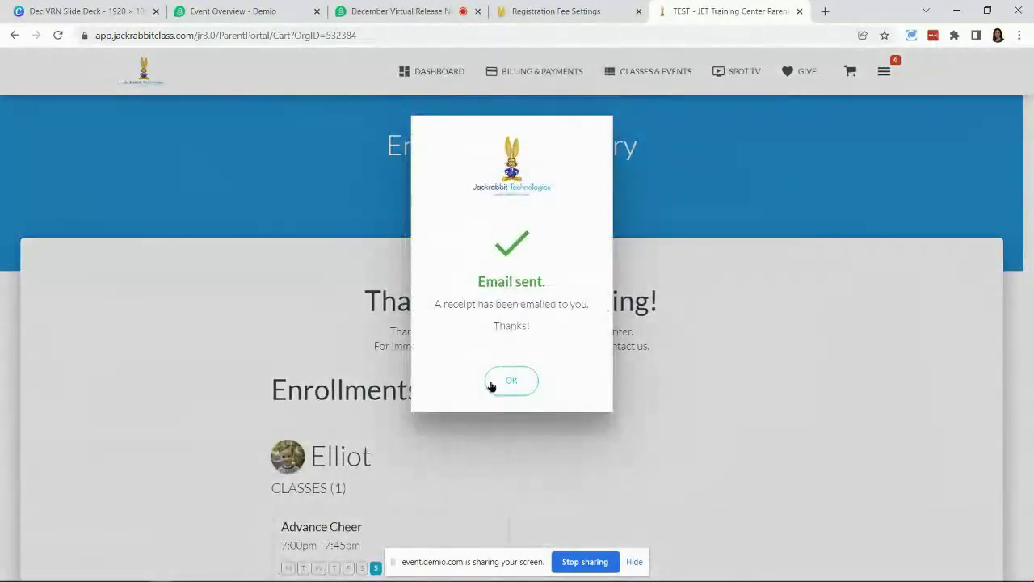
pyautogui.click(491, 386)
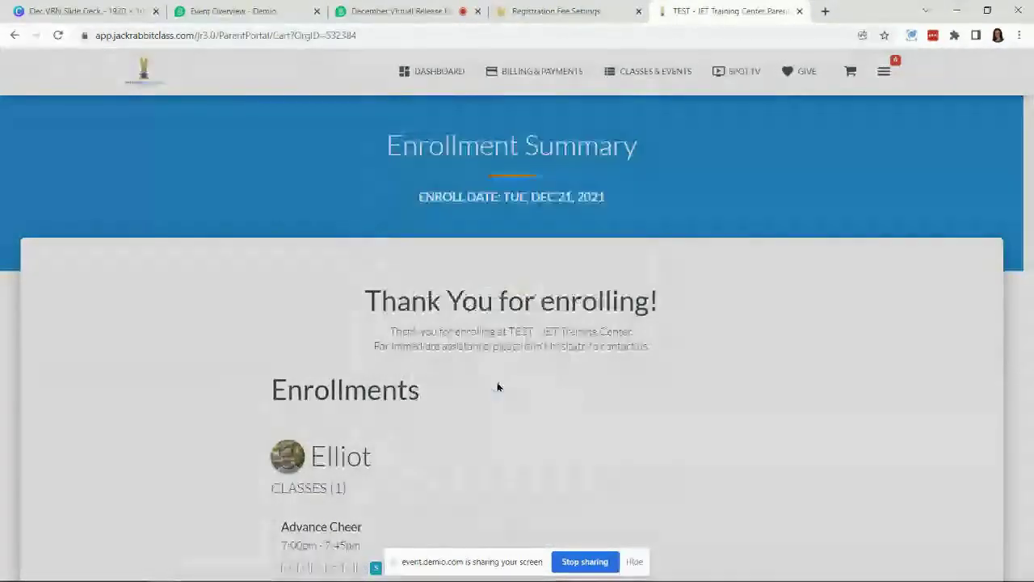
# Browse the classes available to enroll in and open Advanced Beam.
pyautogui.click(632, 73)
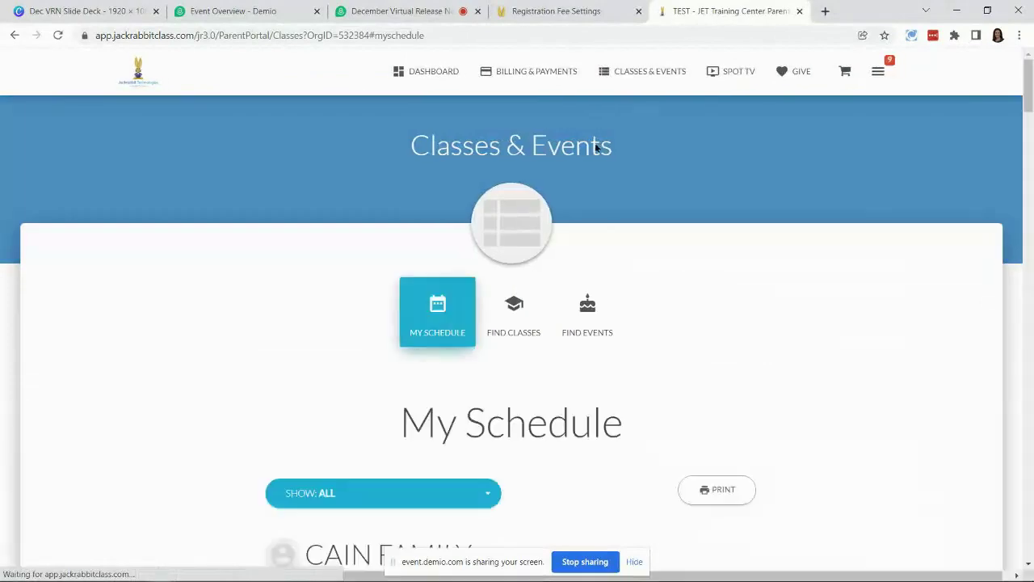
pyautogui.scroll(-3, 247, 431)
pyautogui.scroll(-4, 210, 409)
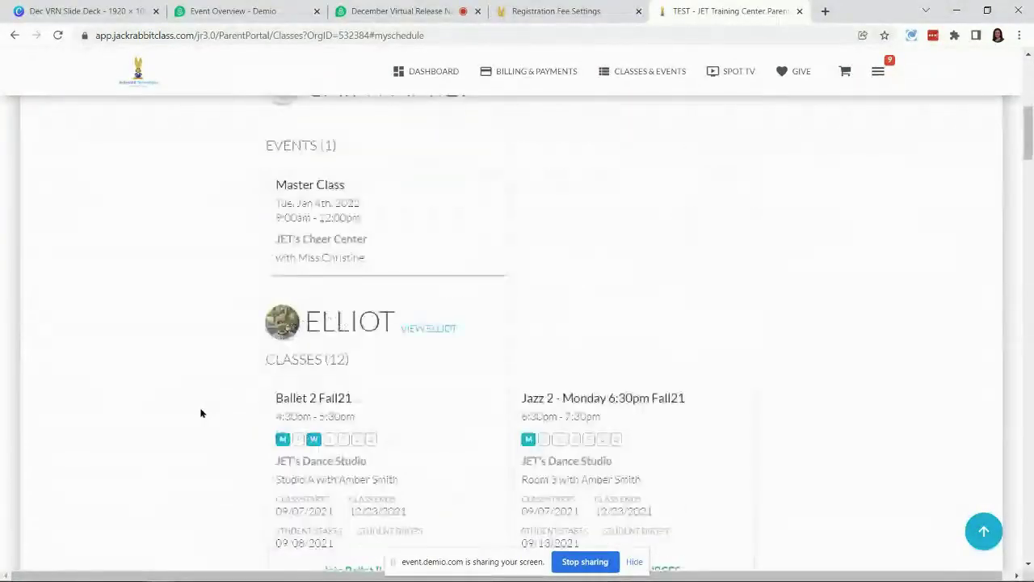
pyautogui.scroll(5, 189, 415)
pyautogui.click(433, 73)
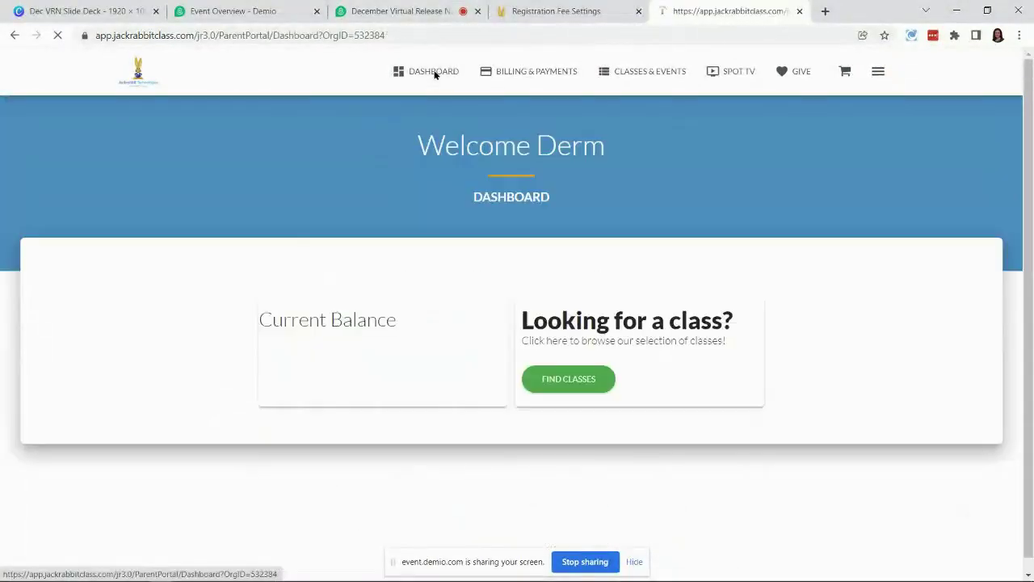
pyautogui.scroll(-3, 406, 411)
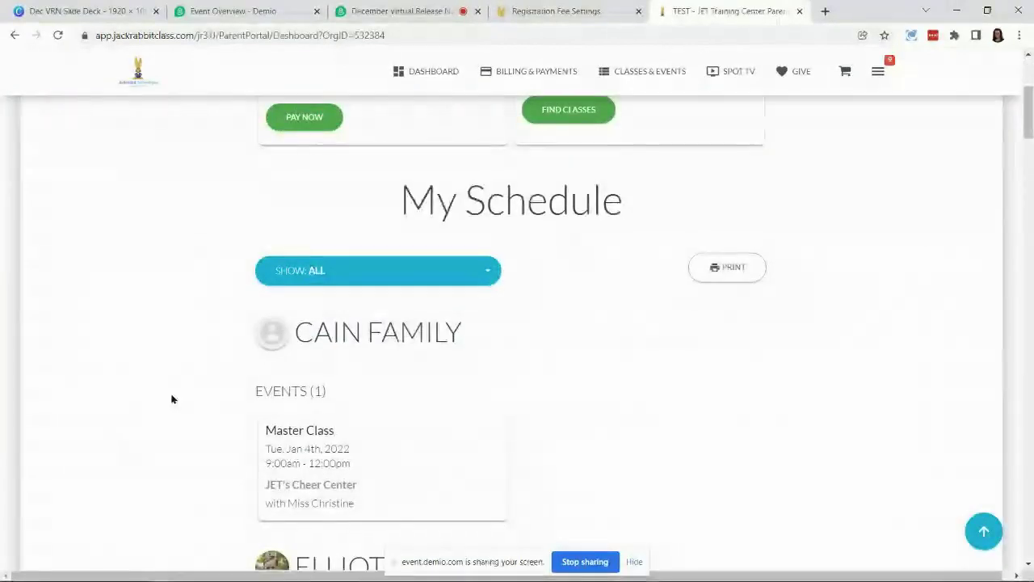
pyautogui.click(544, 118)
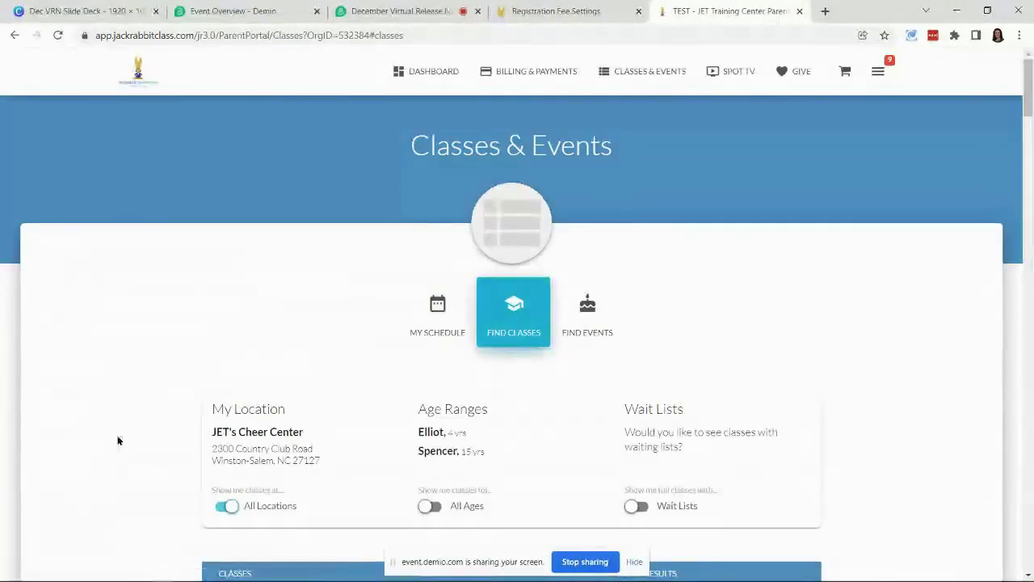
pyautogui.scroll(-5, 113, 436)
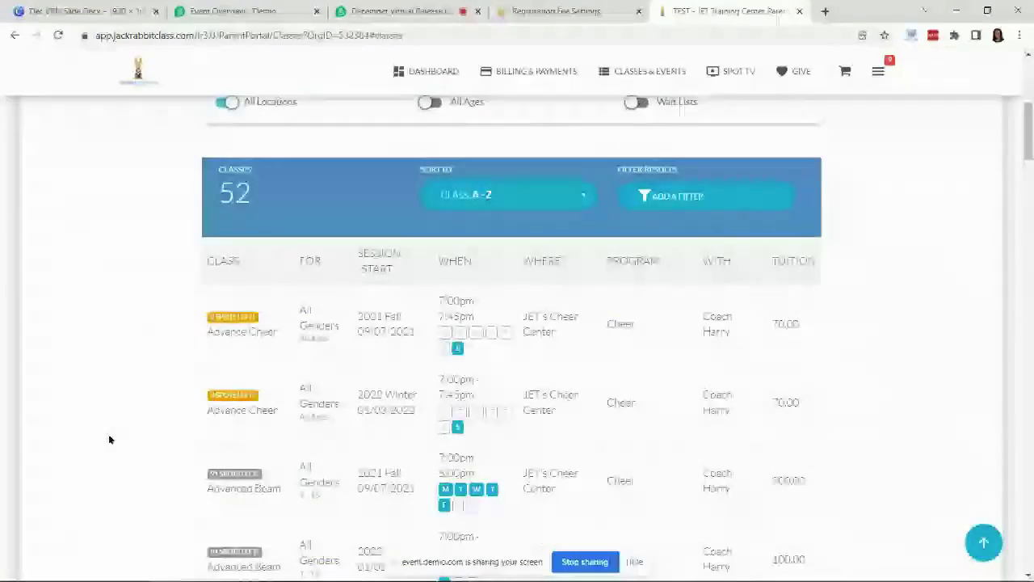
pyautogui.click(249, 480)
# Add Advanced Beam to the cart for both students at 300.00 each.
pyautogui.click(499, 346)
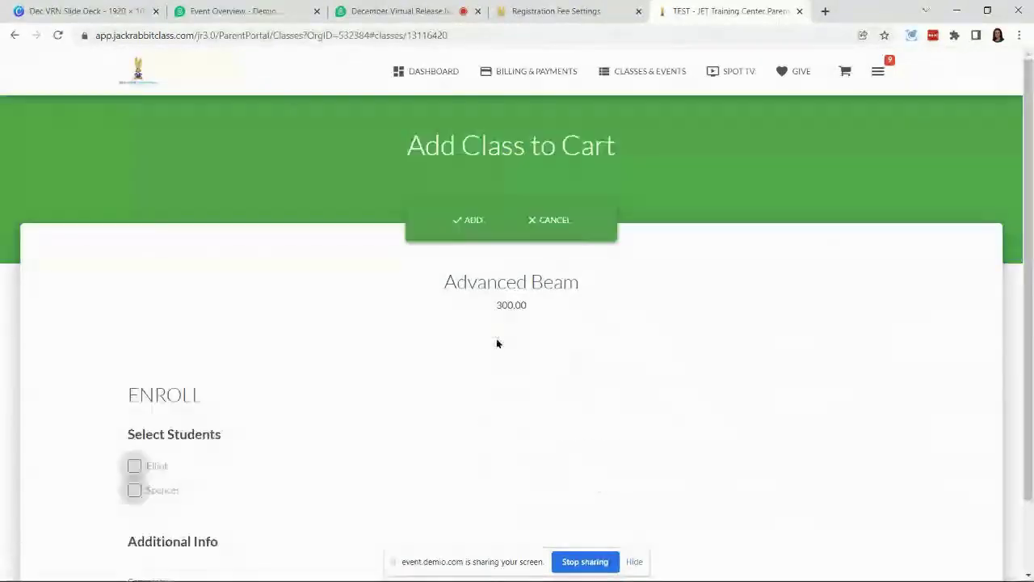
pyautogui.click(134, 466)
pyautogui.click(135, 491)
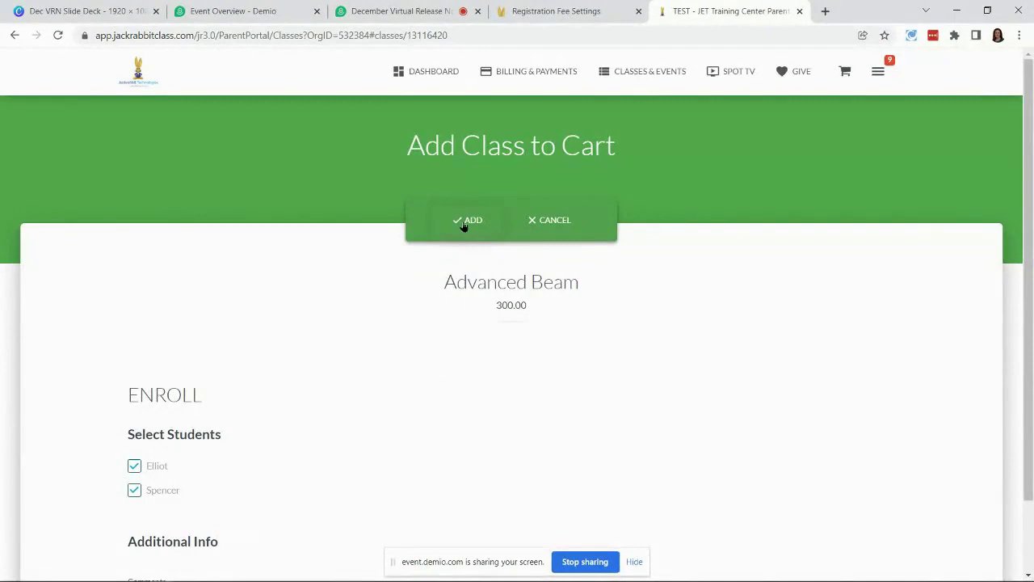
pyautogui.click(463, 225)
# Check out and point out the 0.00 Registration Fees line in the 570.00 total.
pyautogui.click(451, 394)
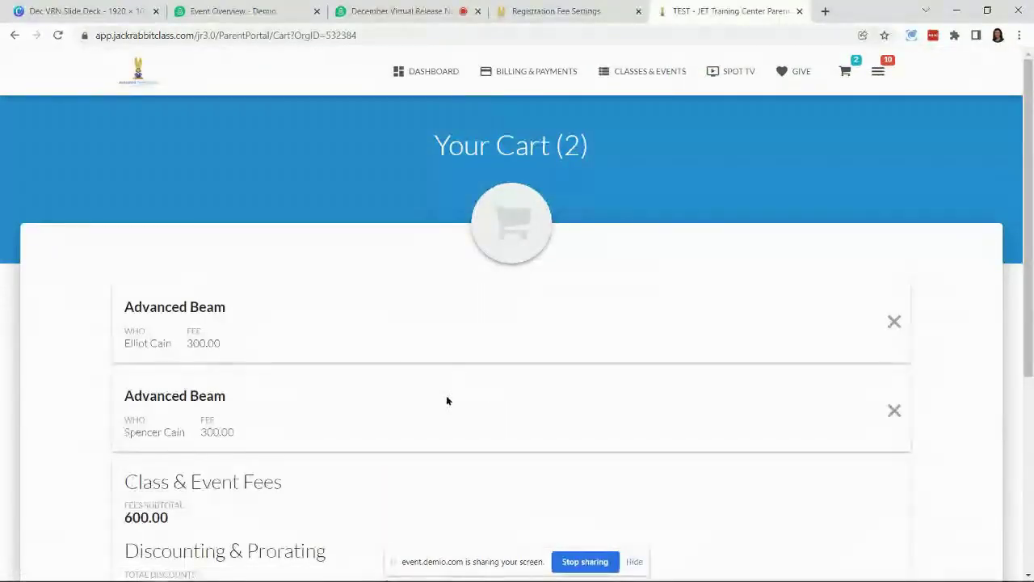
pyautogui.scroll(-3, 412, 418)
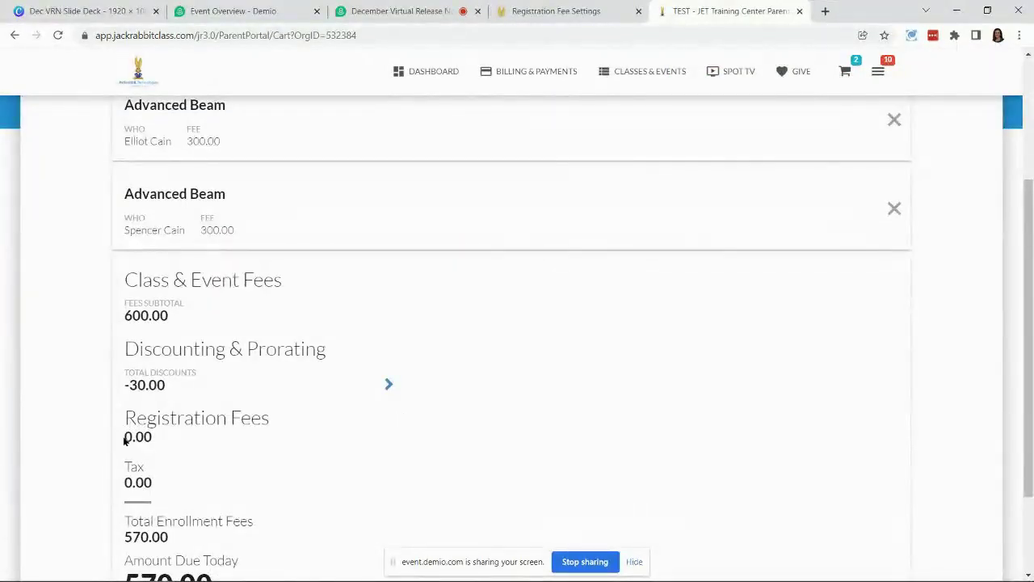
pyautogui.moveTo(125, 440); pyautogui.dragTo(191, 438)
pyautogui.click(753, 380)
pyautogui.scroll(3, 825, 450)
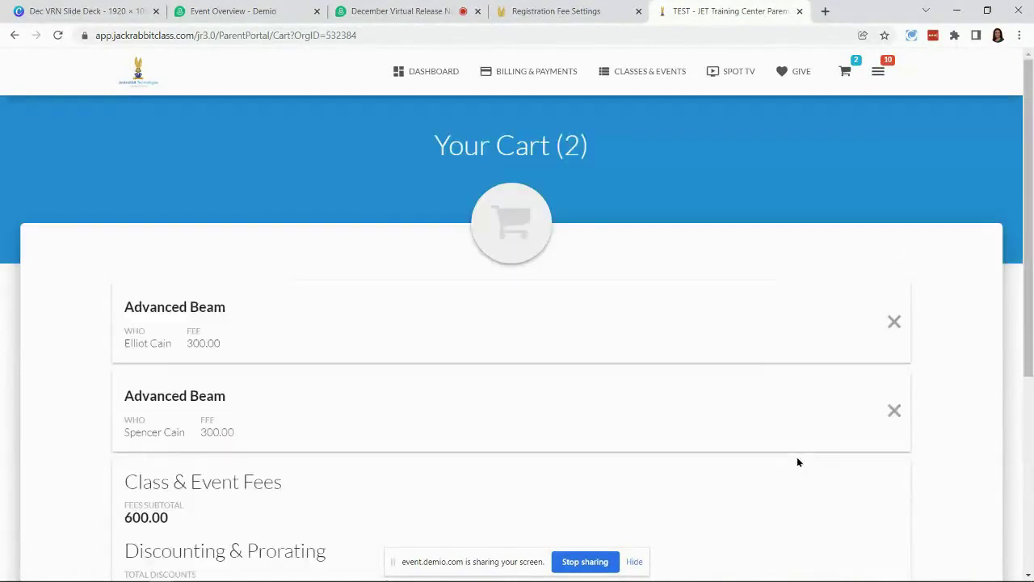
# On the admin tab, open the ePayments settings from the gear menu.
pyautogui.click(572, 11)
pyautogui.scroll(10, 622, 315)
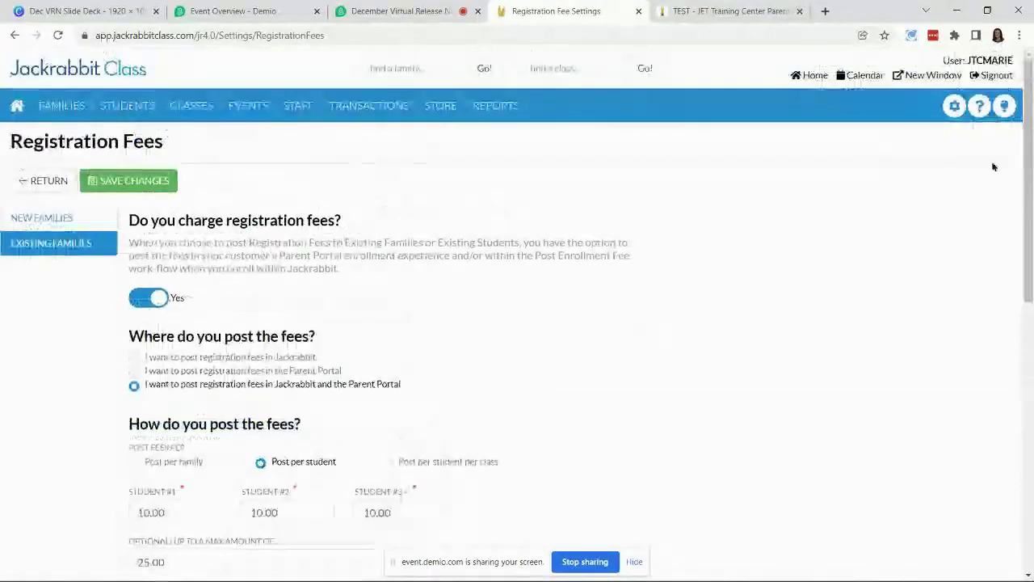
pyautogui.click(954, 106)
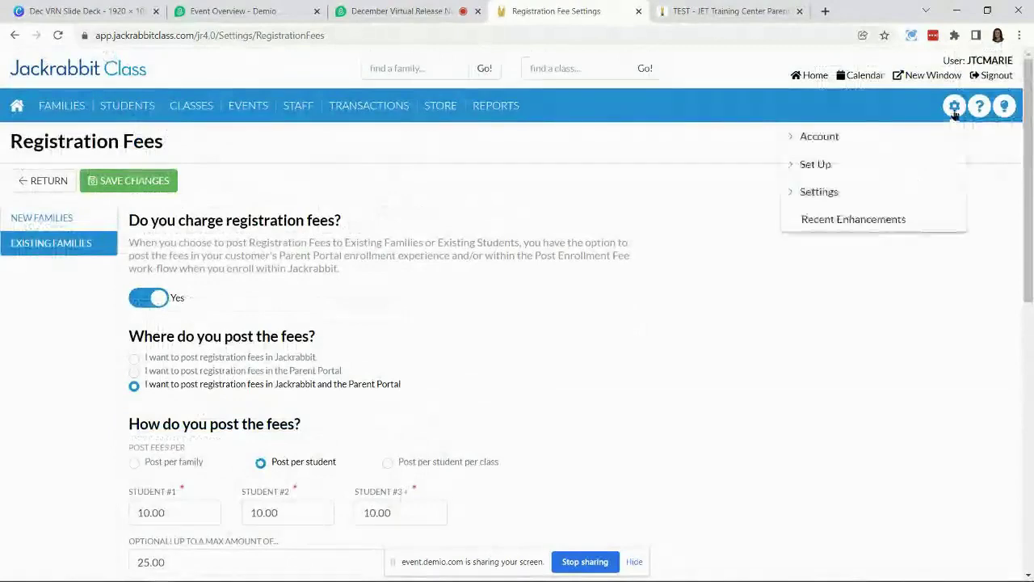
pyautogui.click(813, 197)
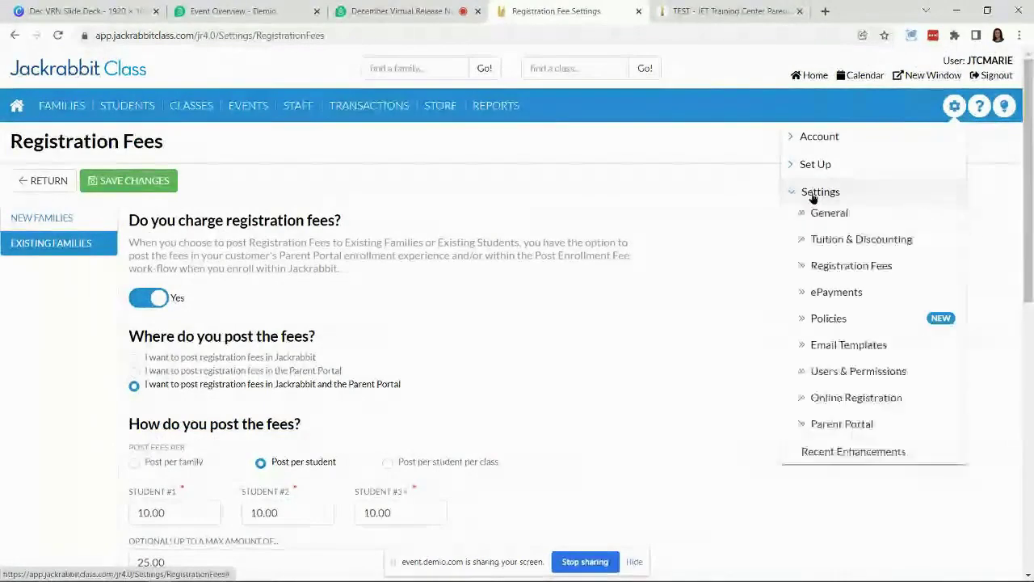
pyautogui.click(812, 294)
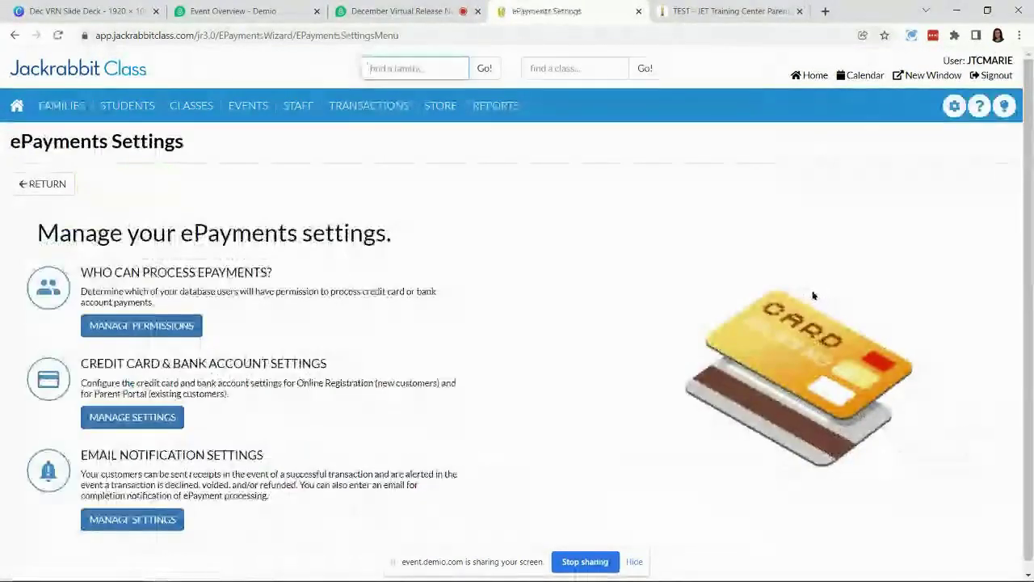
pyautogui.click(139, 416)
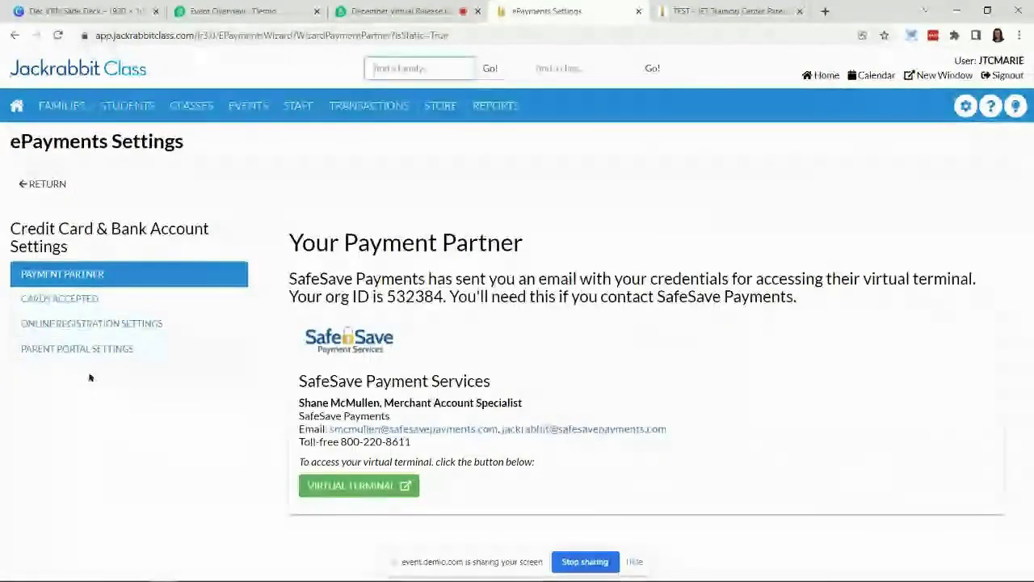
pyautogui.click(66, 349)
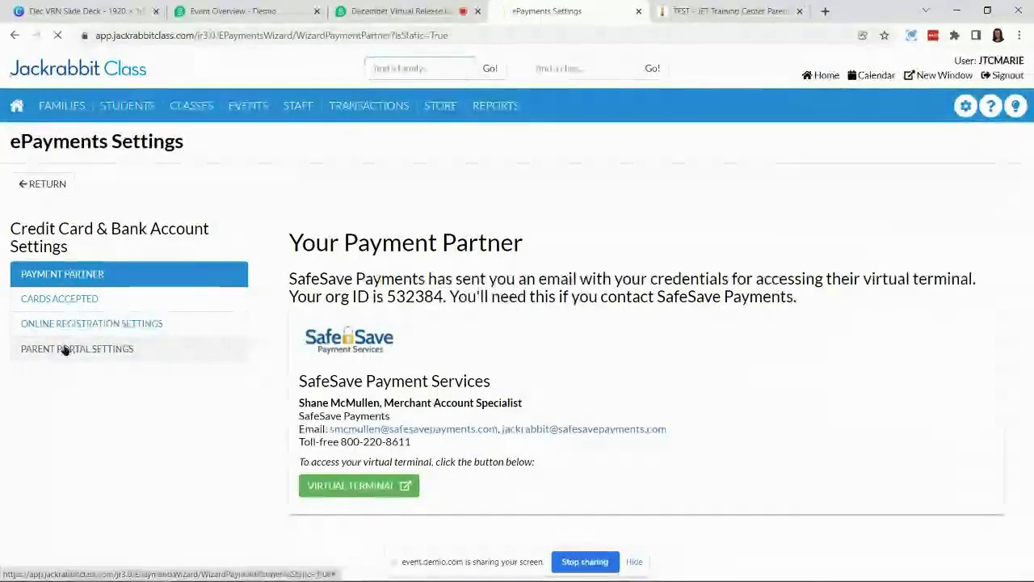
pyautogui.scroll(-10, 817, 339)
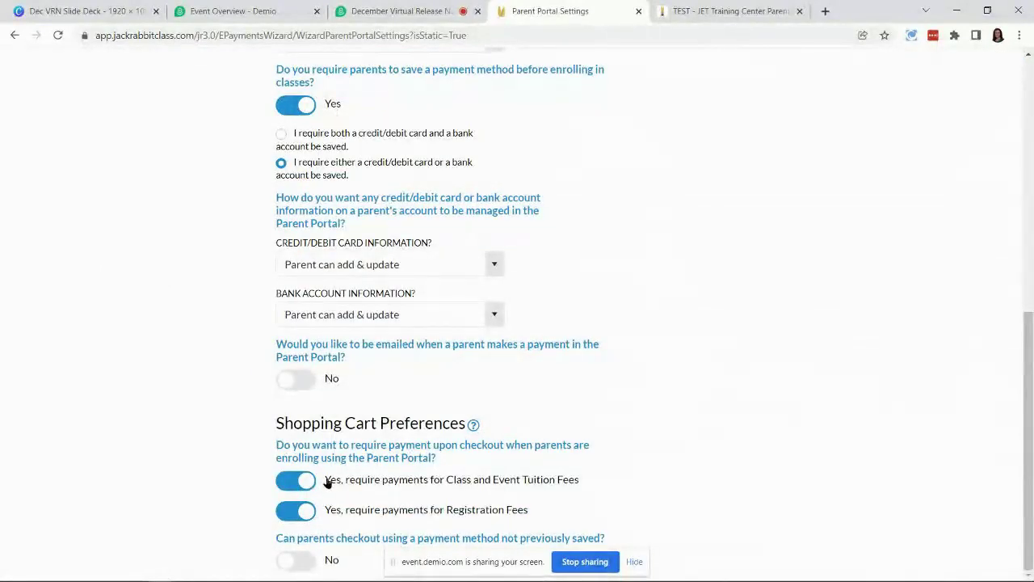
pyautogui.click(301, 484)
pyautogui.click(305, 484)
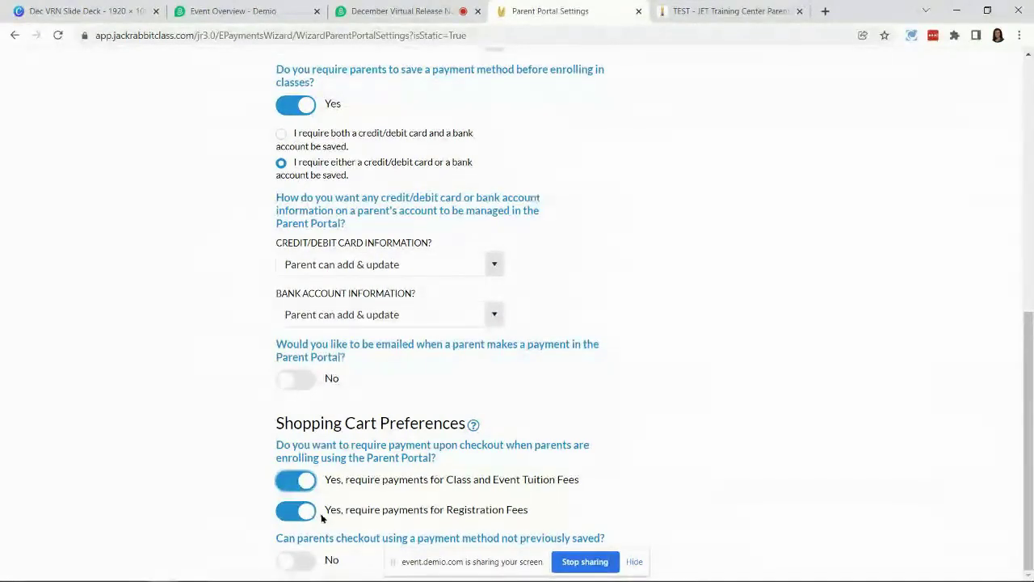
pyautogui.scroll(10, 224, 492)
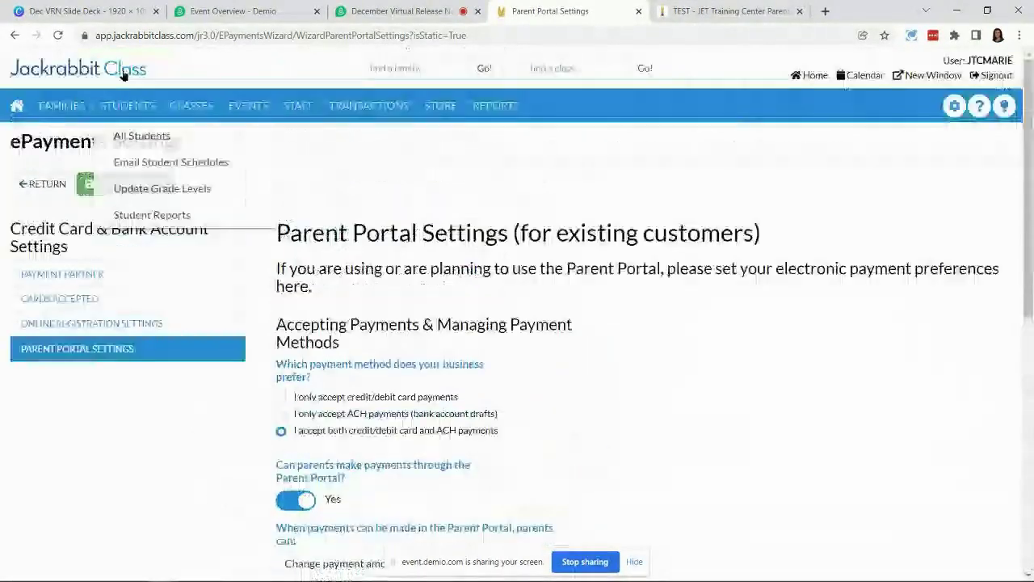
# Return to the Executive Dashboard, now showing 296 total enrollments.
pyautogui.click(17, 105)
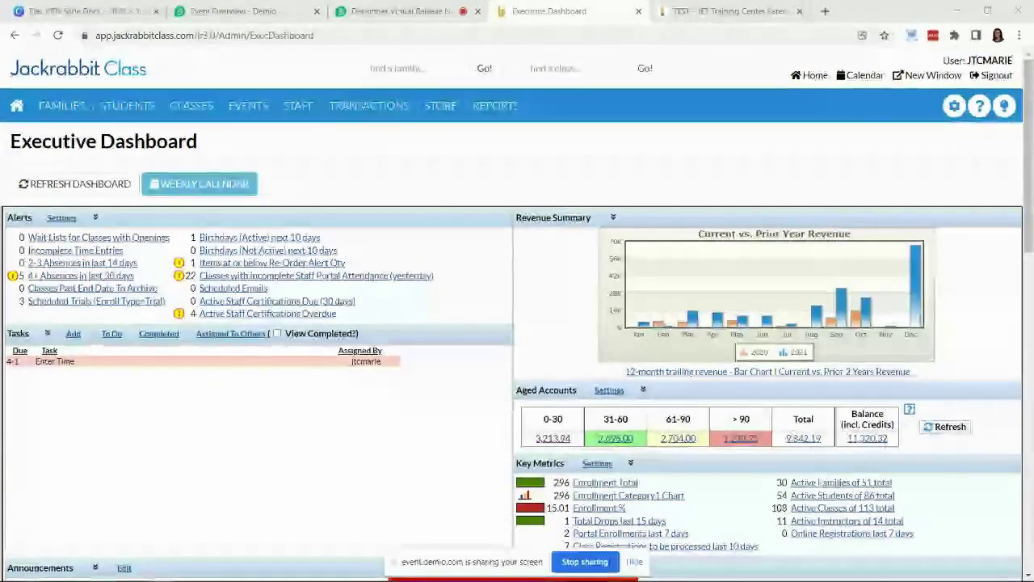
# Open the 2021 Fall Acro class from Classes > All Classes.
pyautogui.moveTo(120, 106)
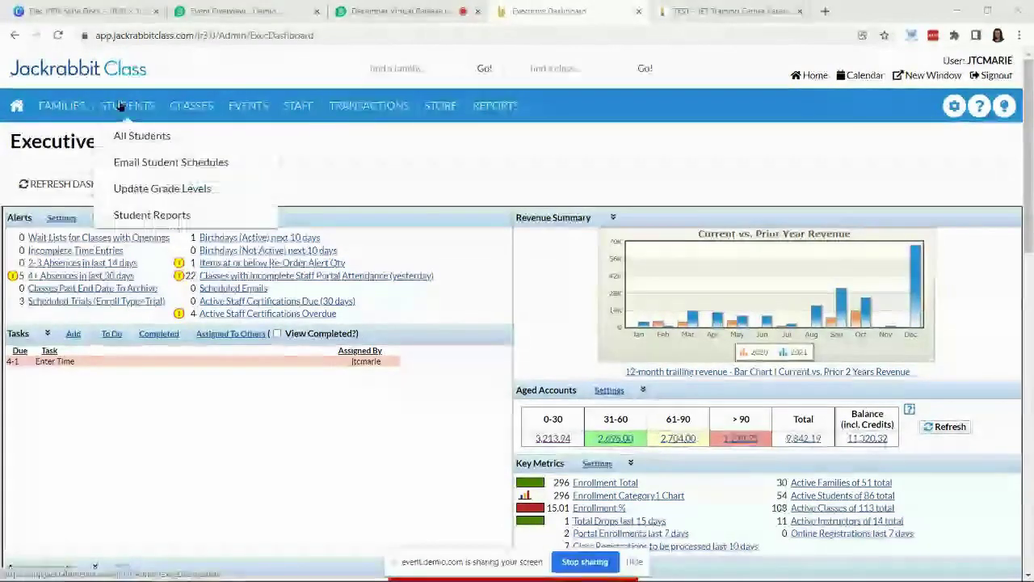
pyautogui.moveTo(191, 106)
pyautogui.click(197, 143)
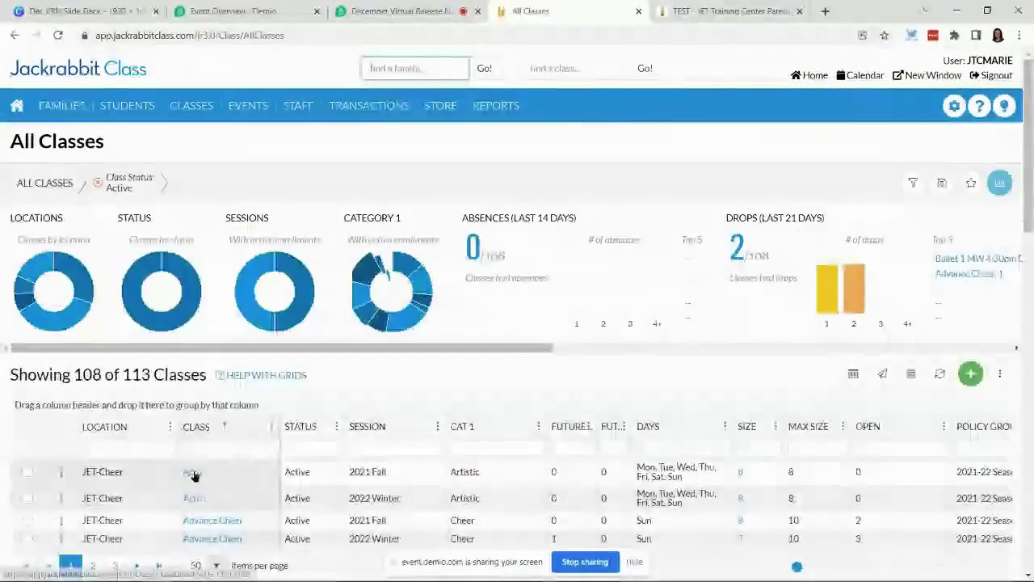
pyautogui.click(194, 475)
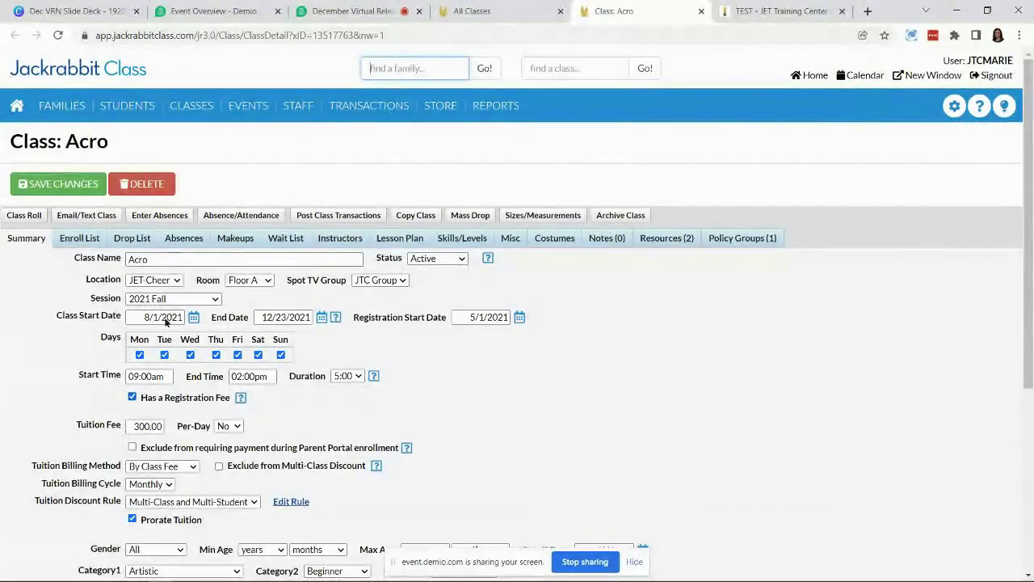
# Re-tick 'Has a Registration Fee' on Acro, save the class, and return to the dashboard.
pyautogui.click(132, 397)
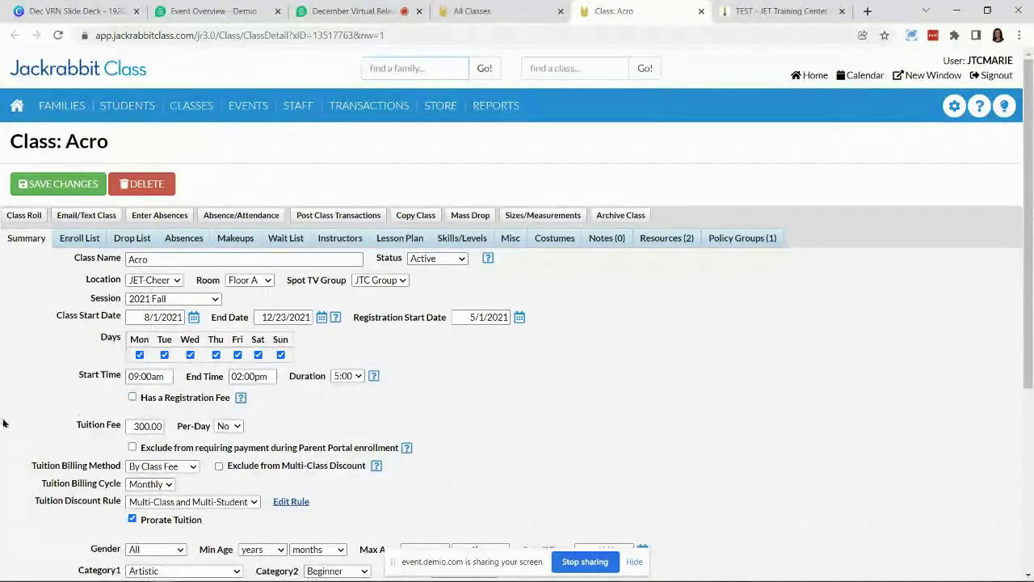
pyautogui.click(133, 398)
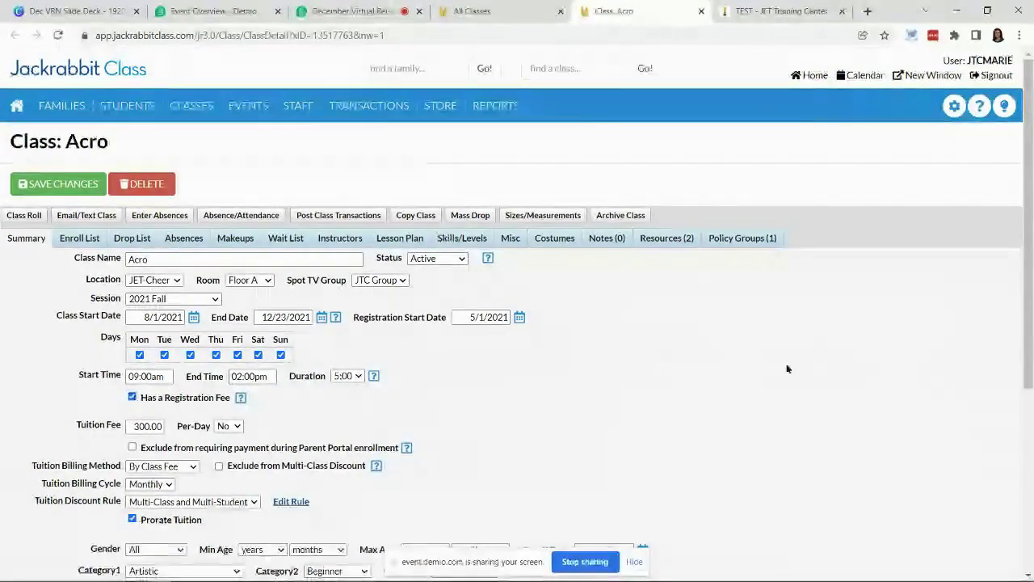
pyautogui.click(17, 106)
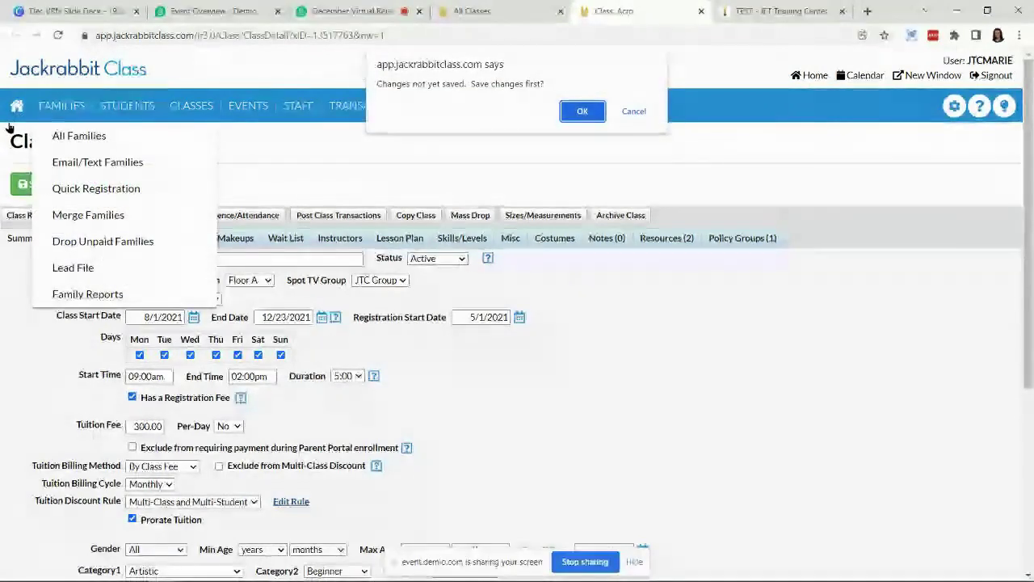
pyautogui.click(582, 107)
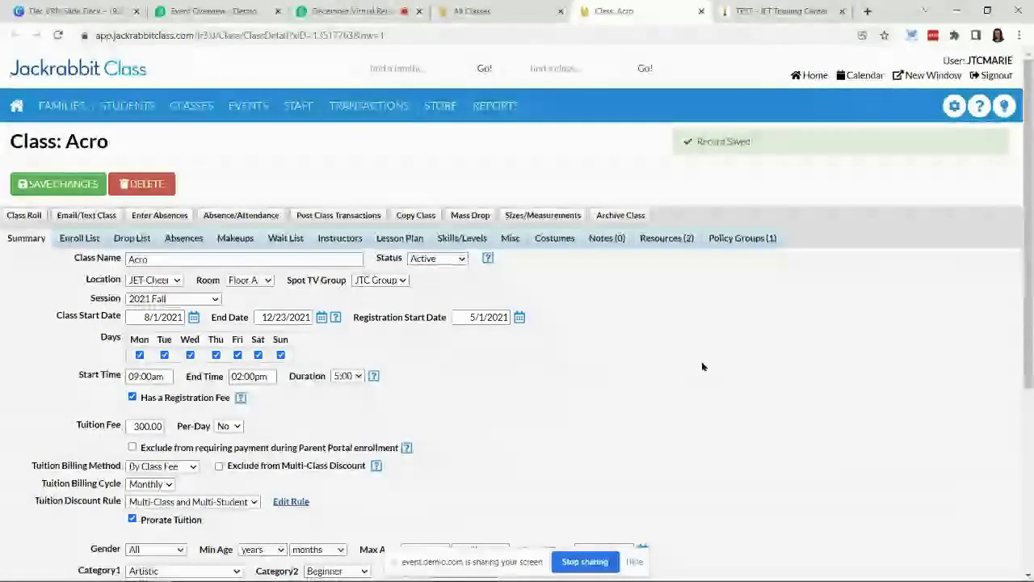
pyautogui.click(17, 108)
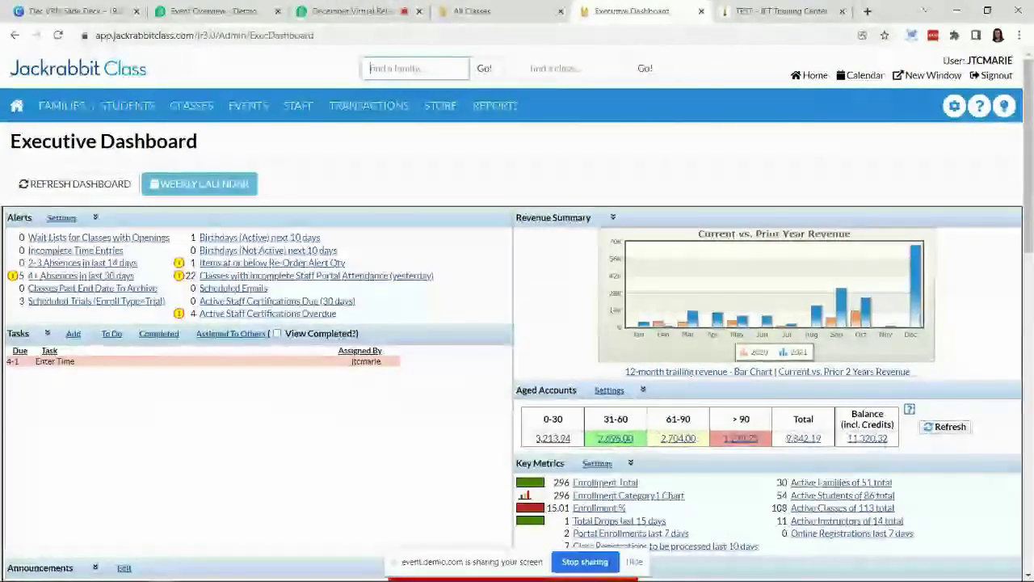
# Open the first student in the All Students list to show their 15 current class enrollments.
pyautogui.moveTo(127, 106)
pyautogui.click(135, 139)
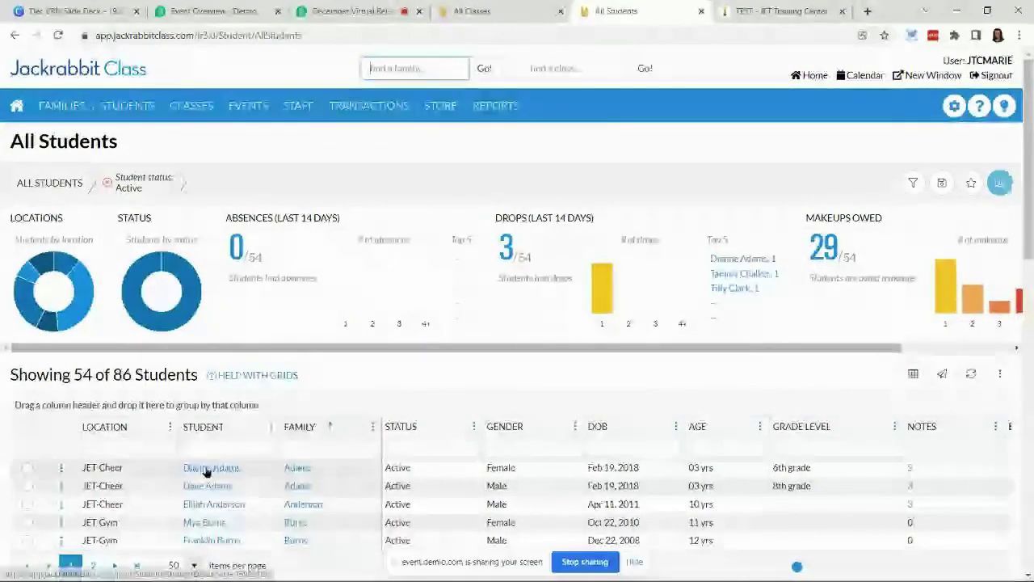
pyautogui.click(205, 468)
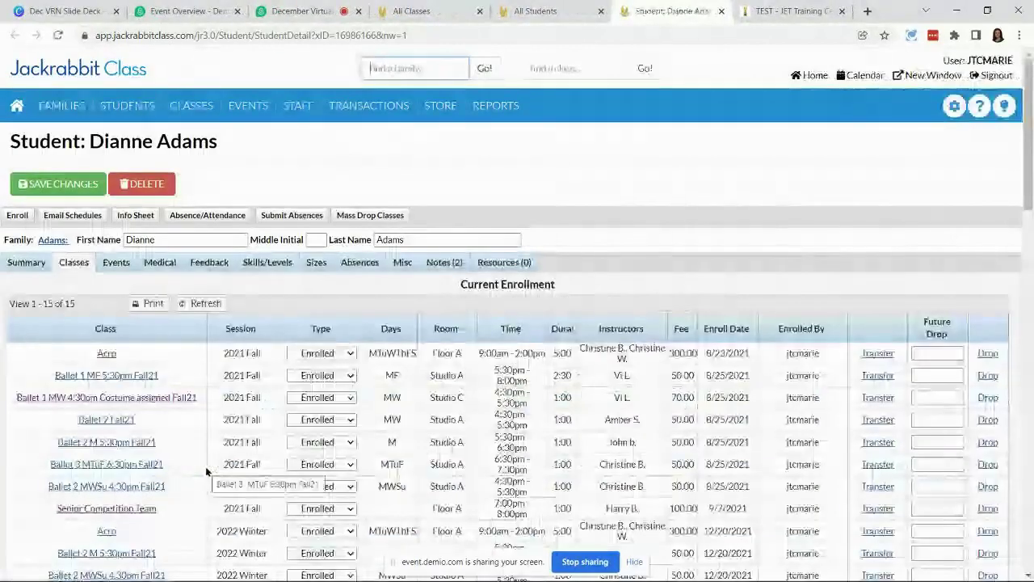
# Review the student's Summary and Resources, then go back to the Executive Dashboard.
pyautogui.click(24, 263)
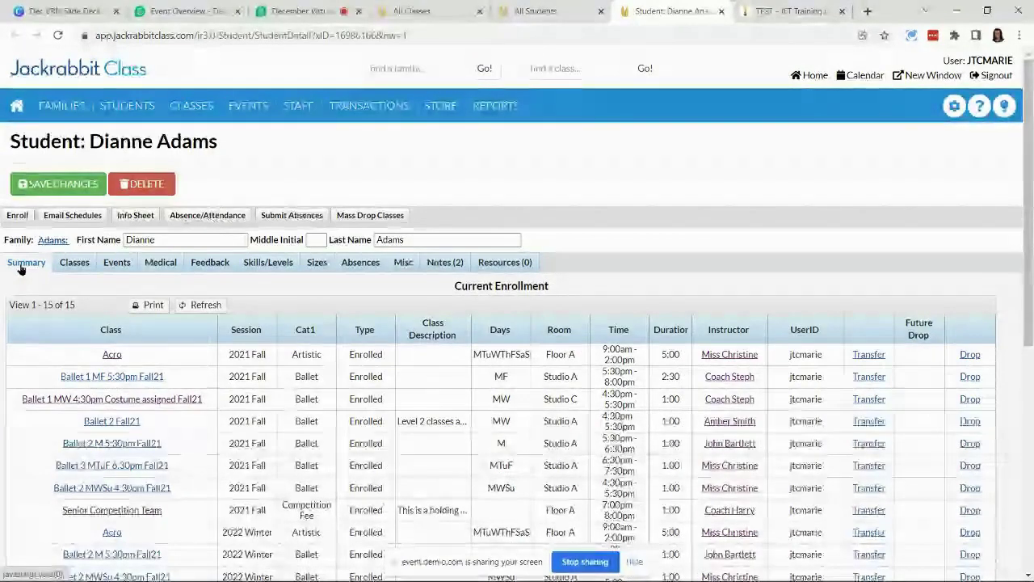
pyautogui.click(505, 263)
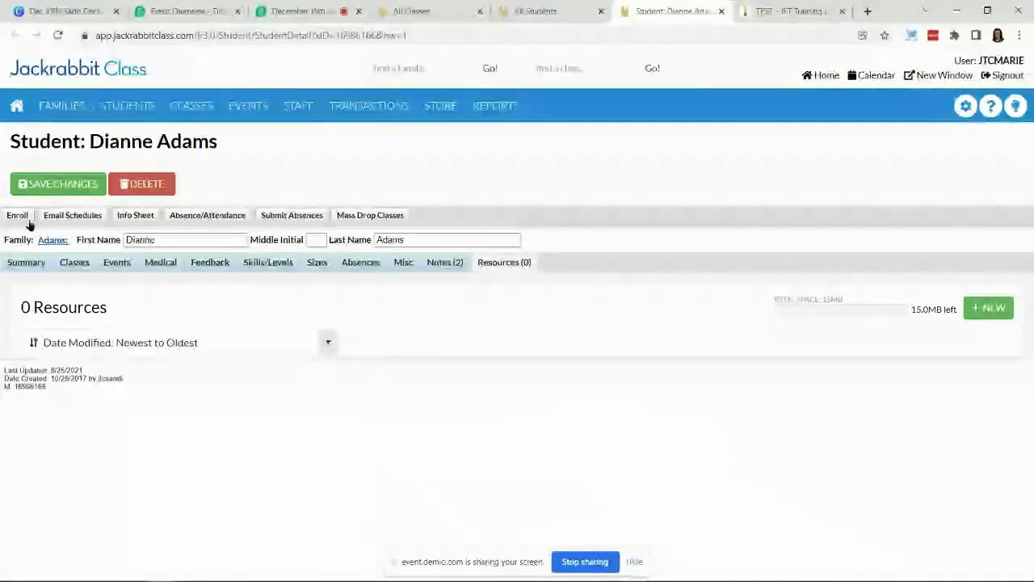
pyautogui.click(16, 111)
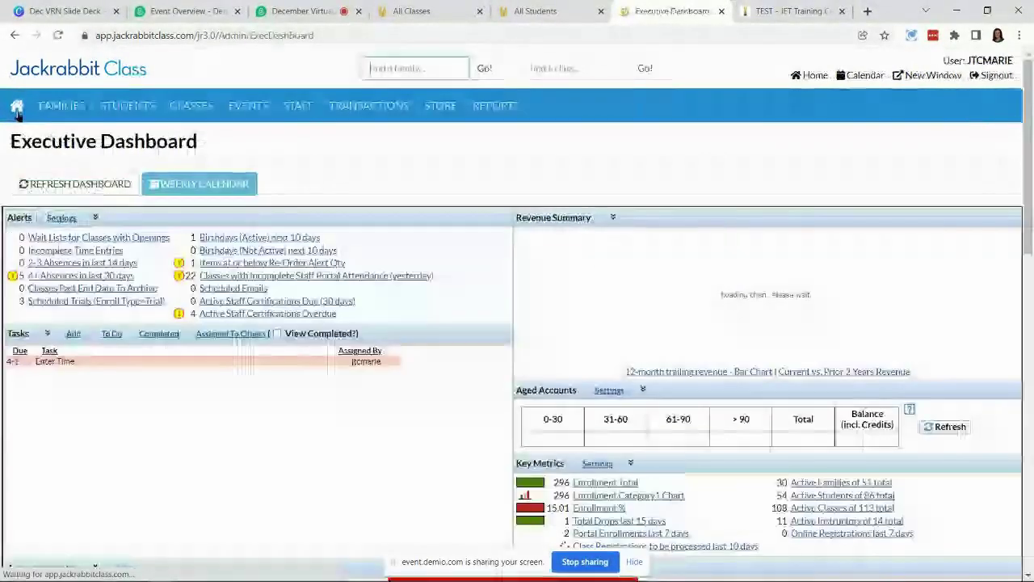
# Show the first active staff member's availability, including the 10/4/2021–10/11/2021 vacation exception.
pyautogui.moveTo(310, 112)
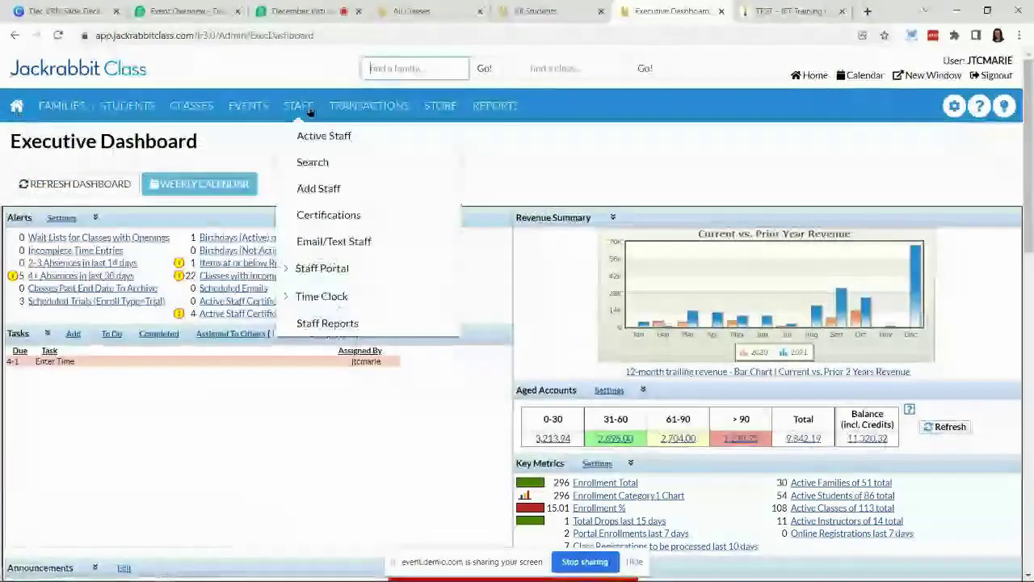
pyautogui.click(318, 135)
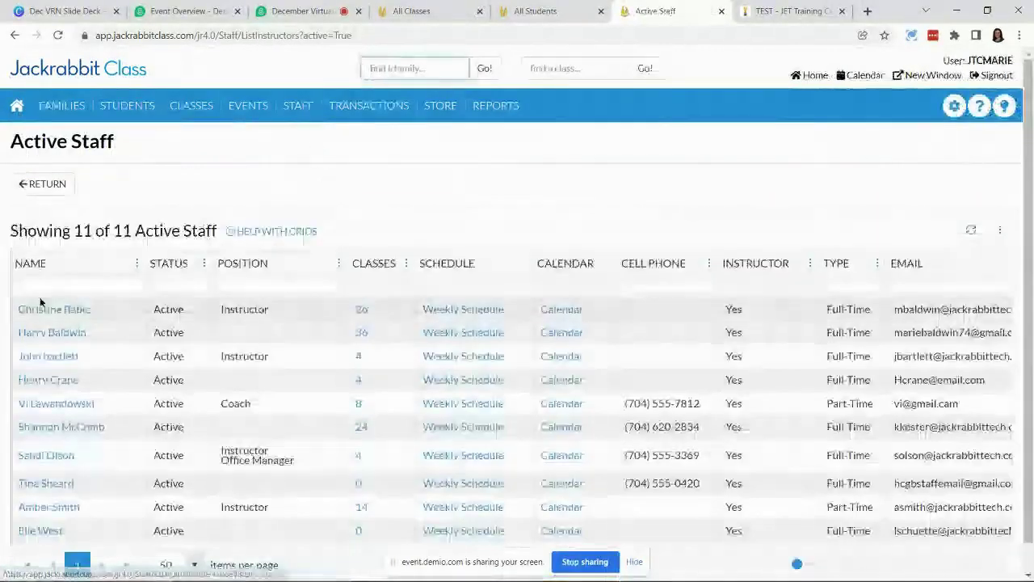
pyautogui.click(44, 308)
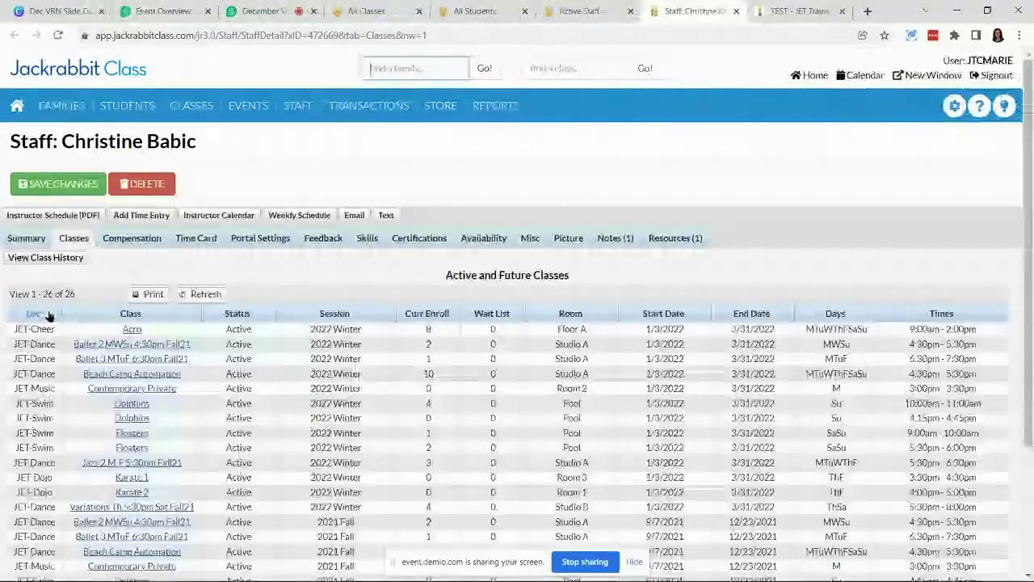
pyautogui.click(473, 243)
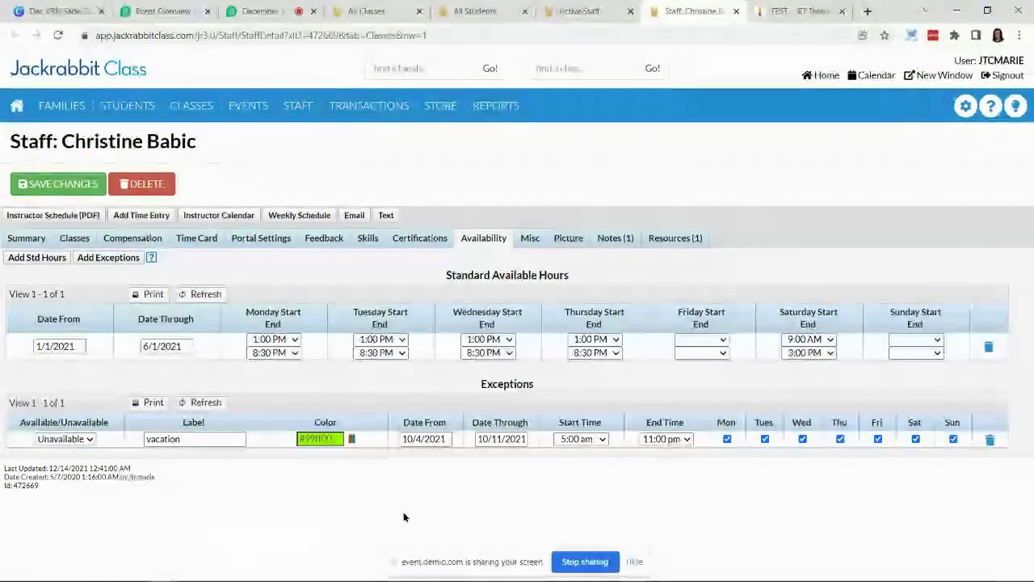
# Go back to the Executive Dashboard and stop sharing the screen with webinar viewers.
pyautogui.click(17, 105)
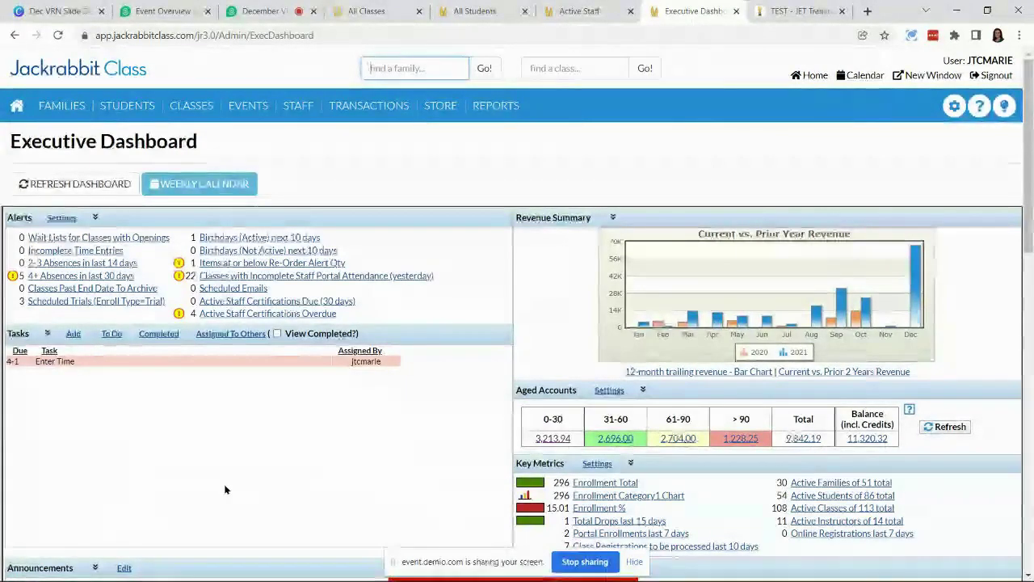
pyautogui.click(588, 568)
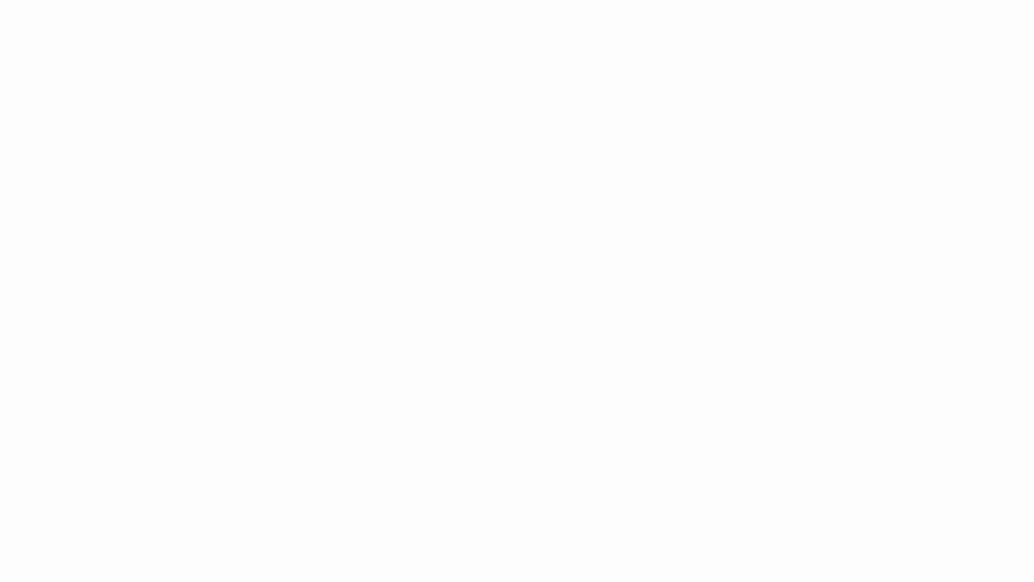